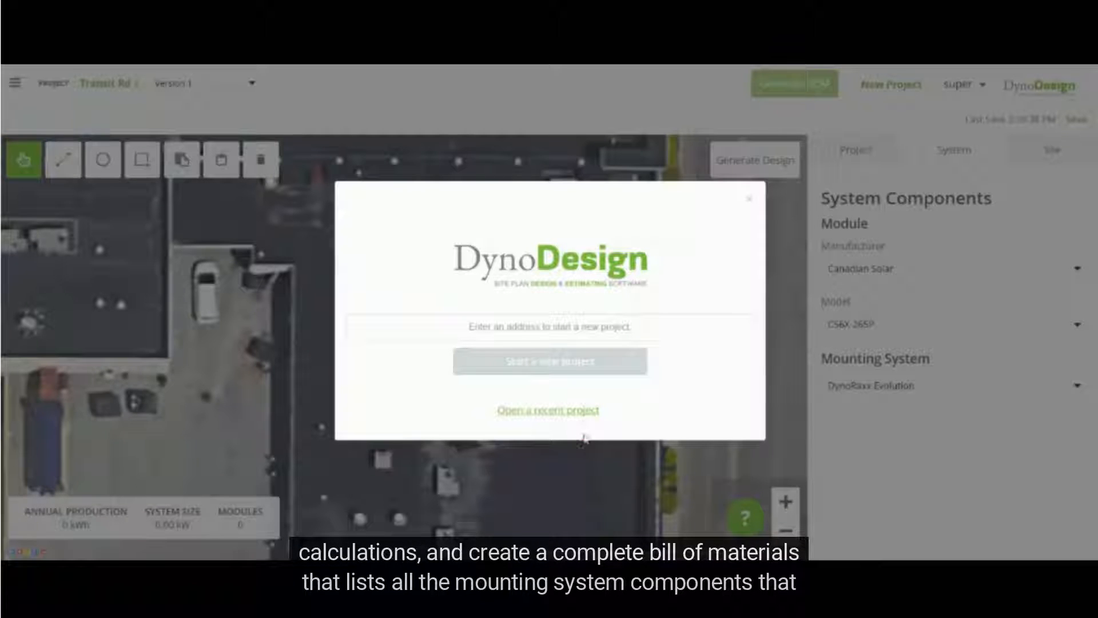
Enter the site's street address, accept the suggested match in Livermore, CA, and start a new project for it
left_click(557, 320)
type("330 wrig")
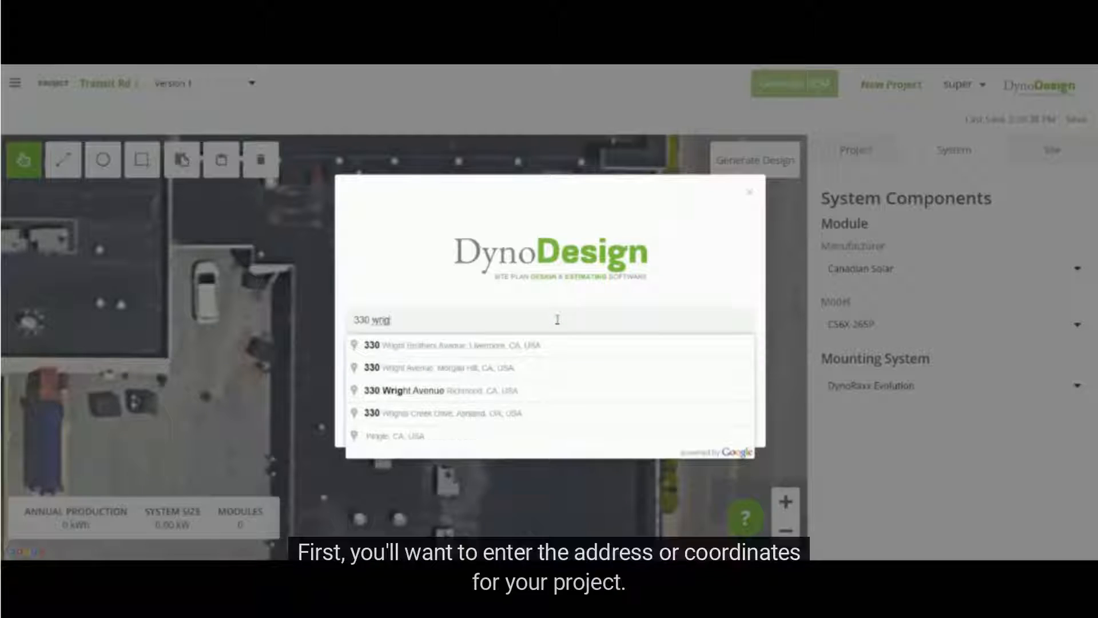
left_click(564, 344)
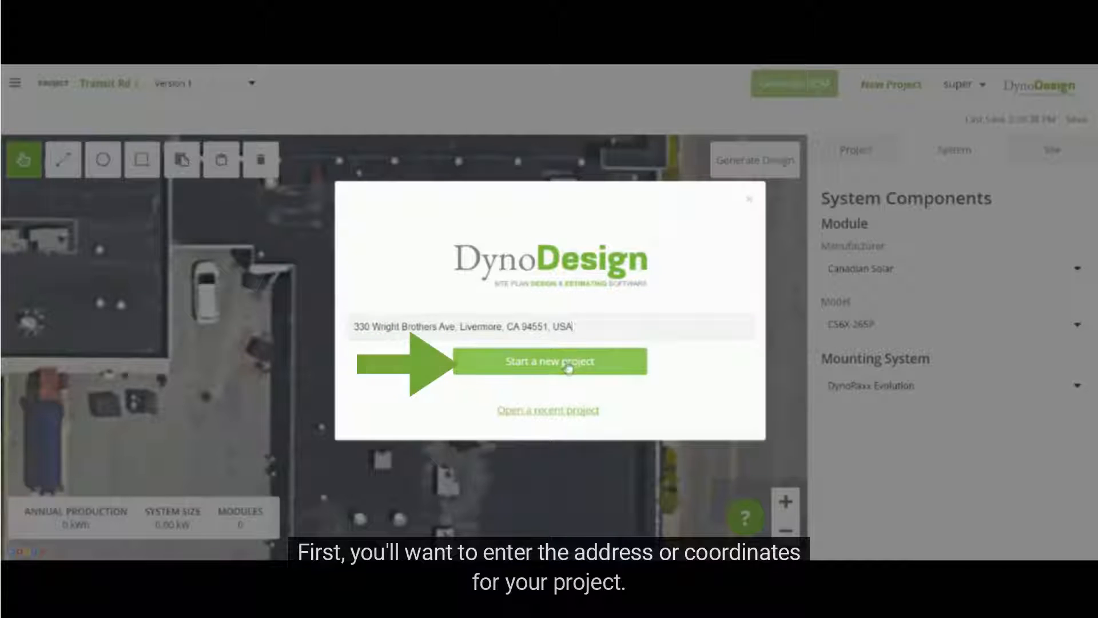
left_click(558, 364)
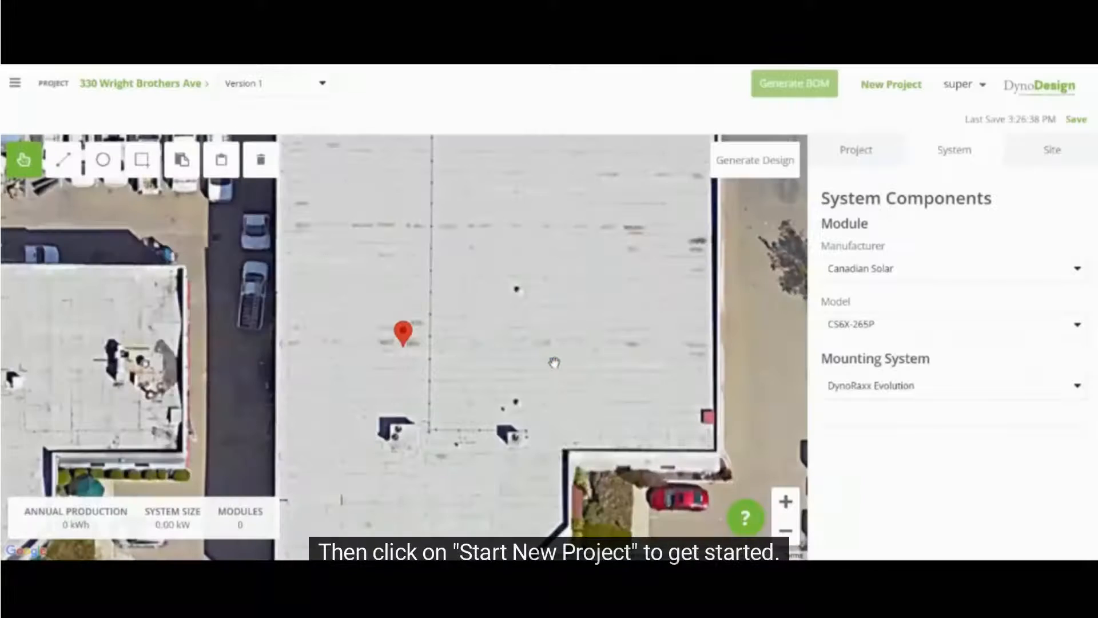
Begin the roof outline with the Line tool, drawing the building's west edge about 164 ft long from its northwest corner
scroll(537, 356, "down", 1)
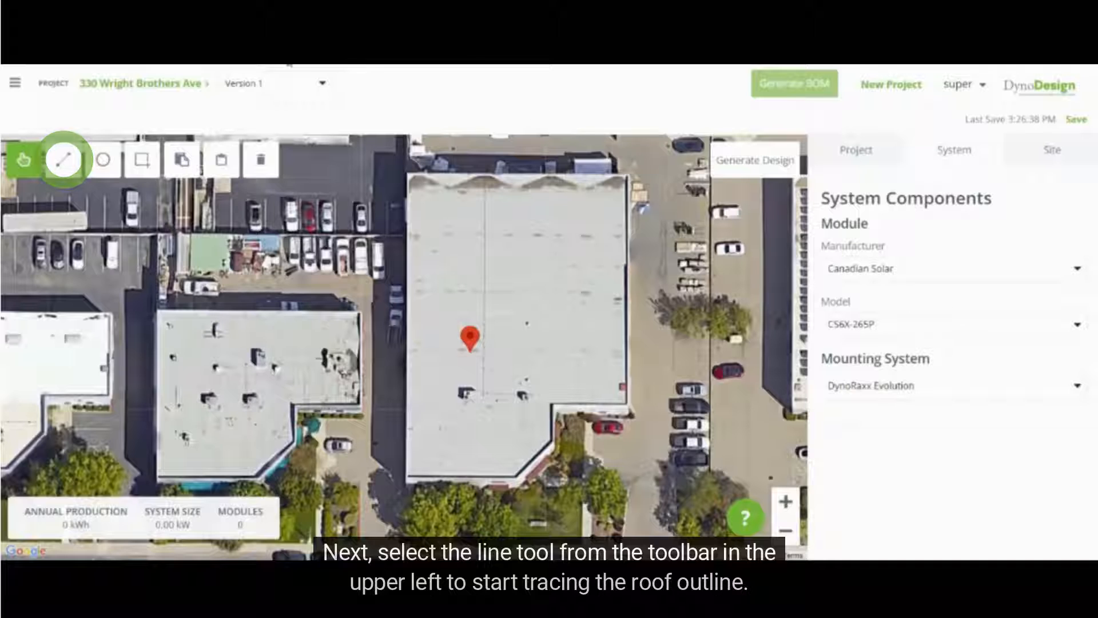
mouse_move(67, 164)
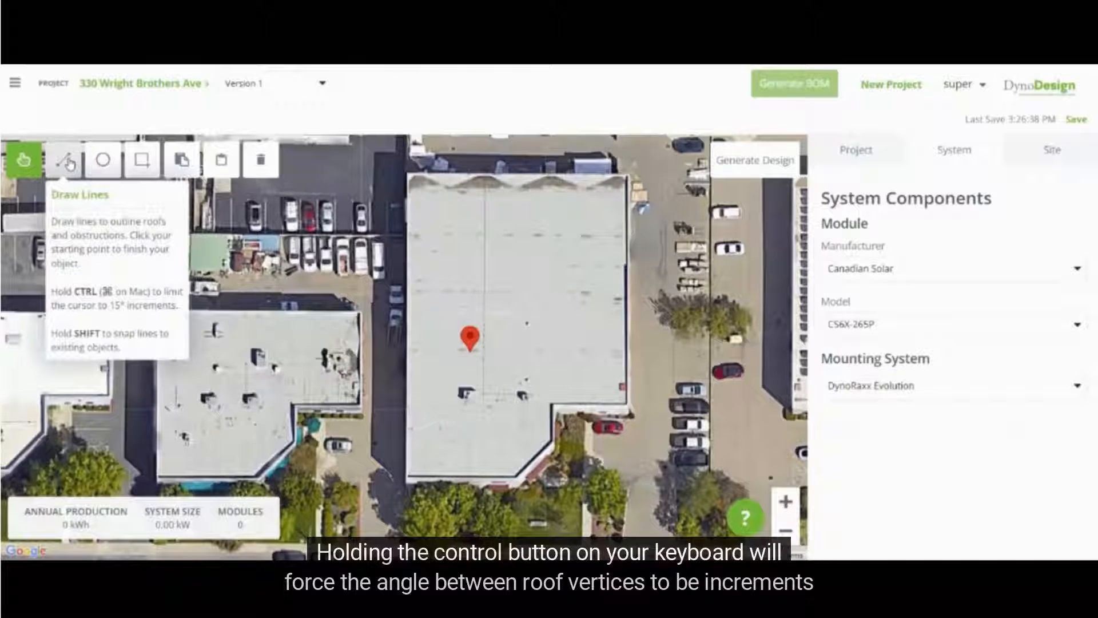
left_click(67, 164)
scroll(375, 171, "up", 2)
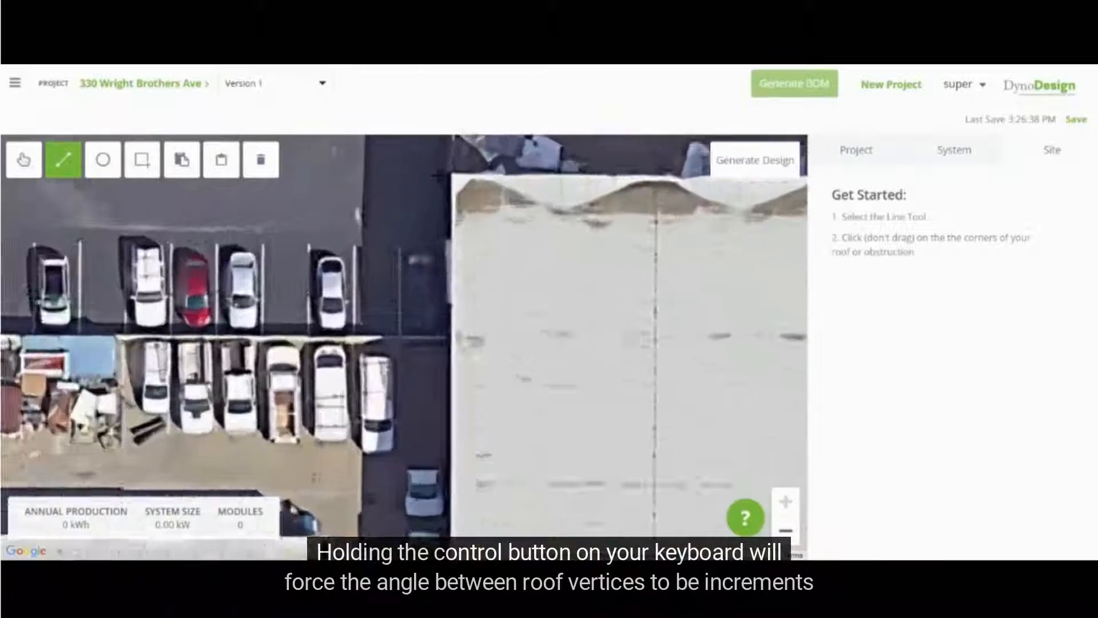
scroll(455, 171, "up", 1)
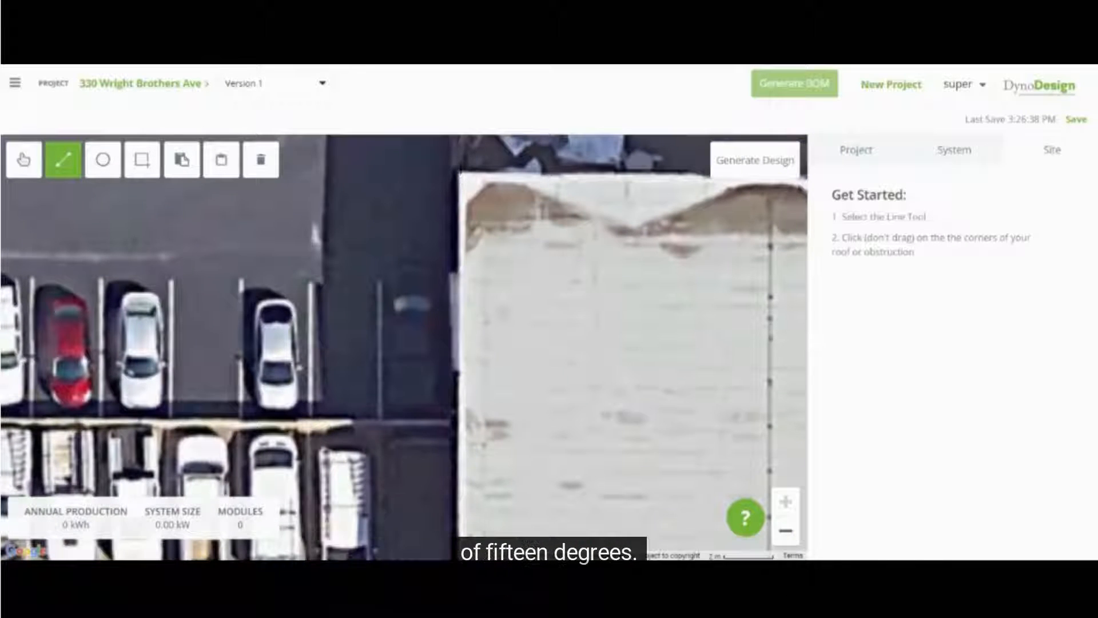
left_click(462, 175)
scroll(462, 174, "down", 3)
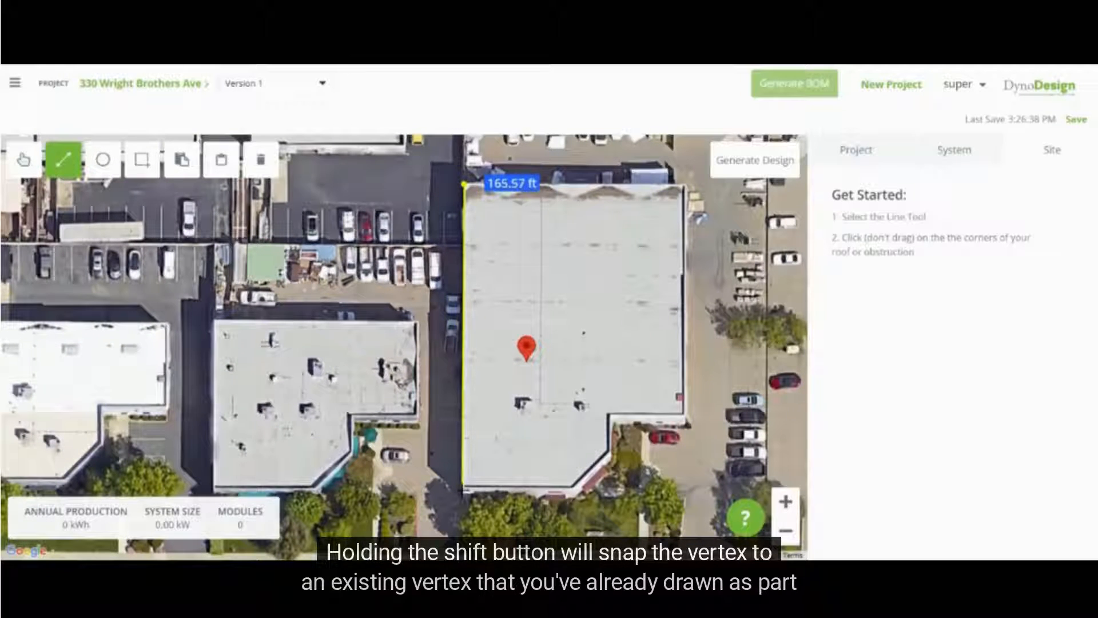
left_click(462, 489)
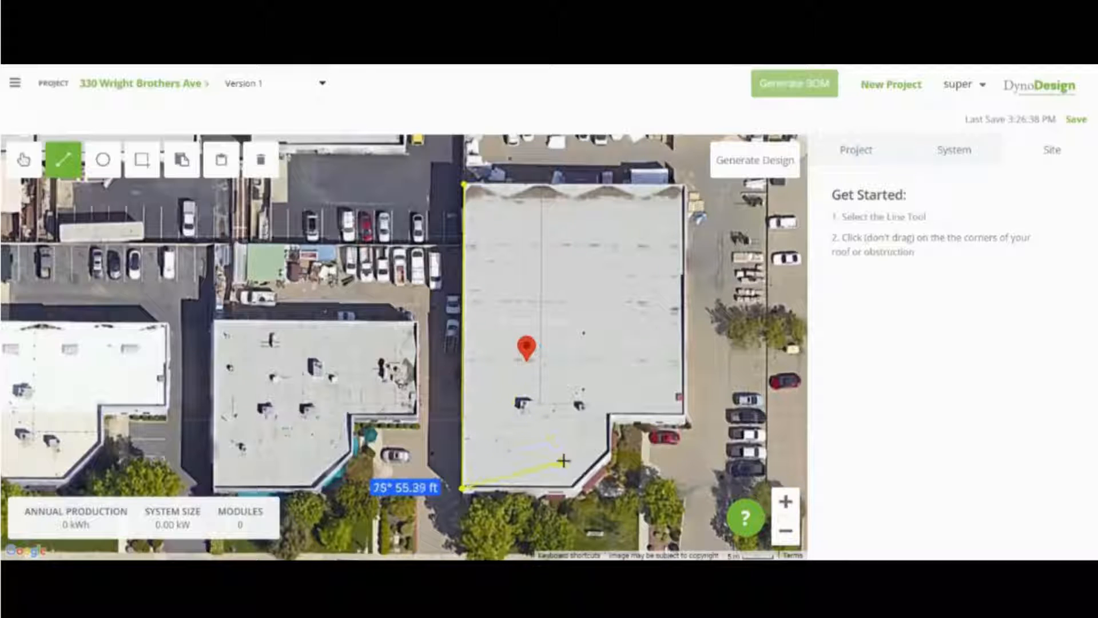
Continue the roof outline along the south side and notch with segments of about 58, 29, 20 and 41 ft
left_click(569, 489)
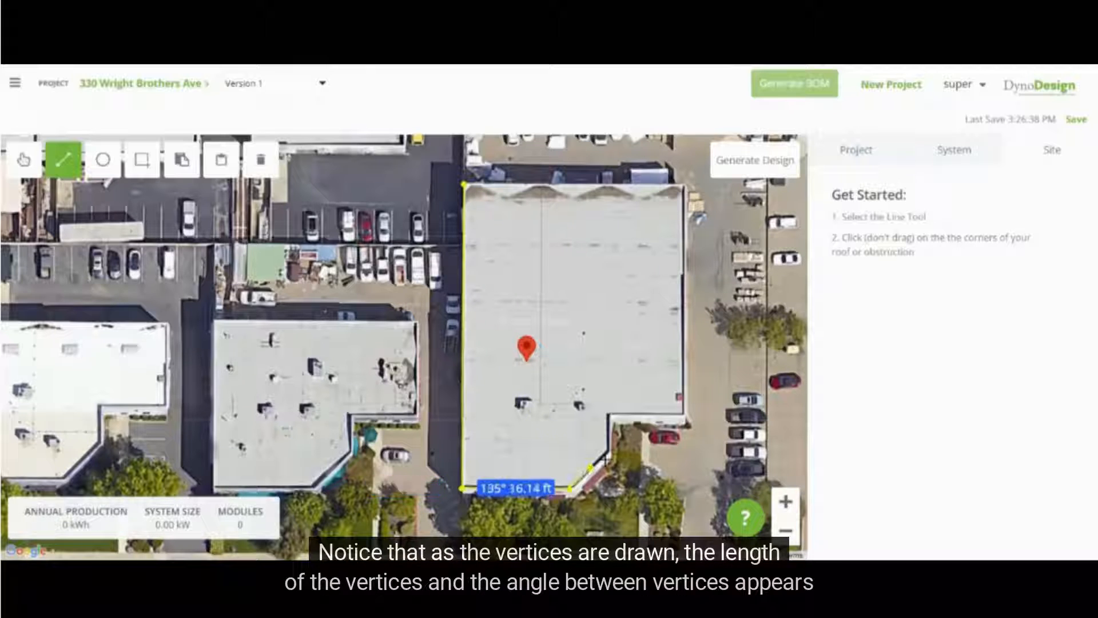
scroll(605, 462, "up", 1)
left_click(610, 442)
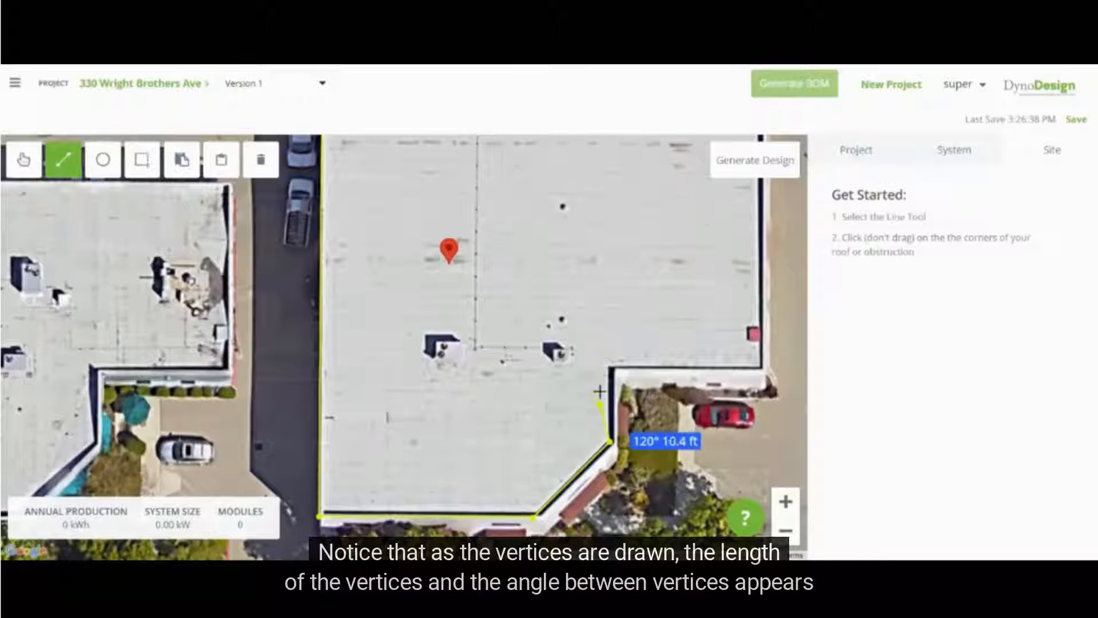
left_click(610, 369)
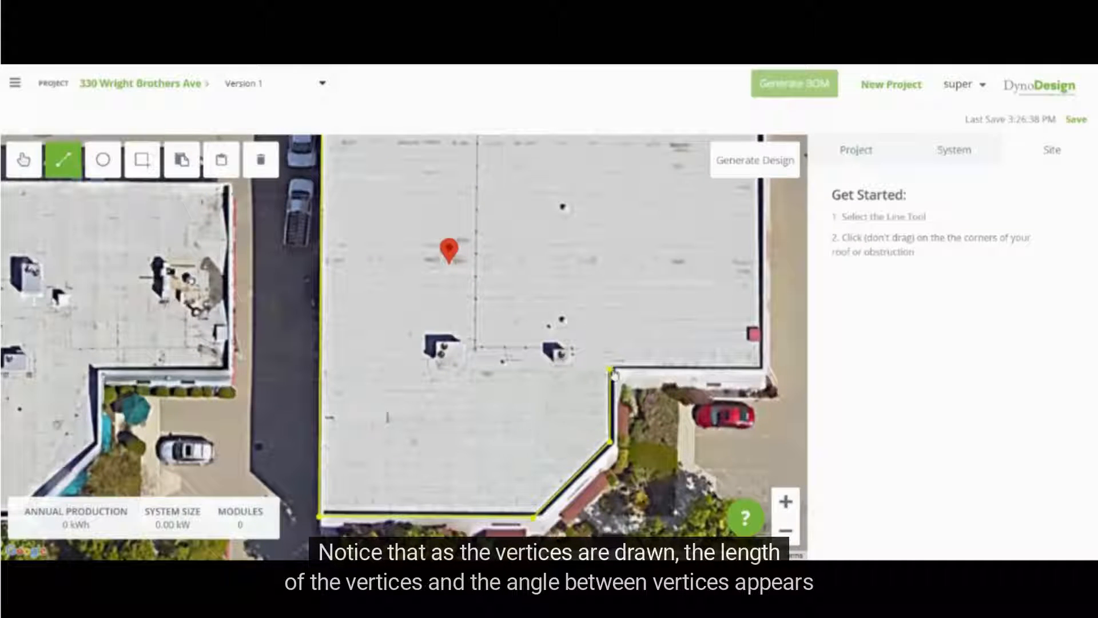
left_click(760, 369)
Draw the roof's east edge about 124 ft long and close the outline along the north edge, about 119 ft
scroll(761, 405, "down", 1)
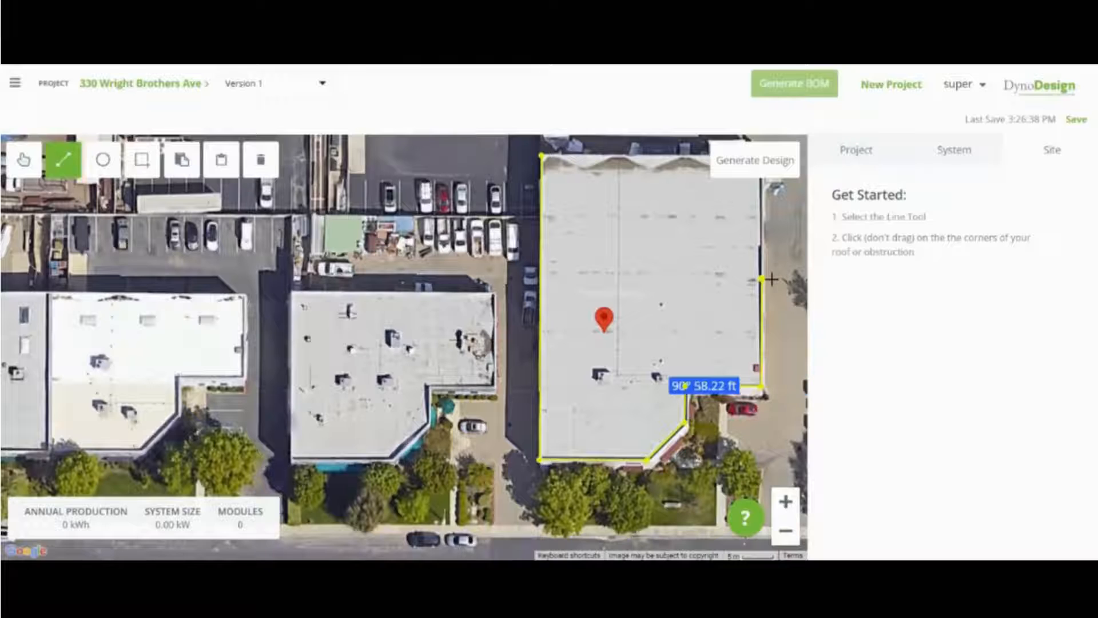
scroll(751, 301, "down", 1)
scroll(749, 240, "up", 2)
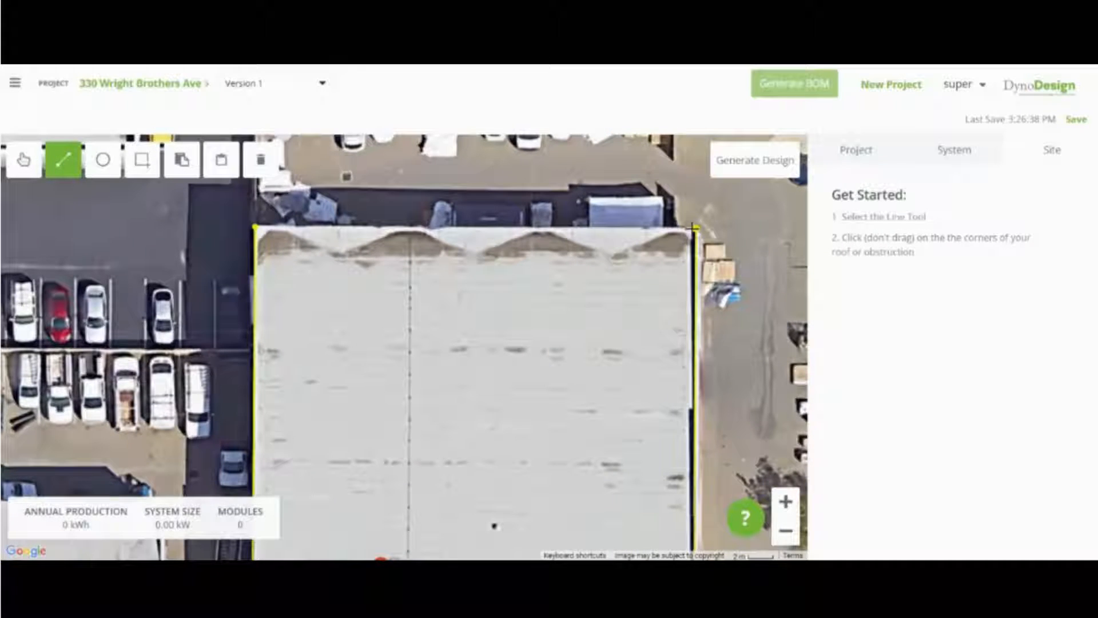
left_click(694, 227)
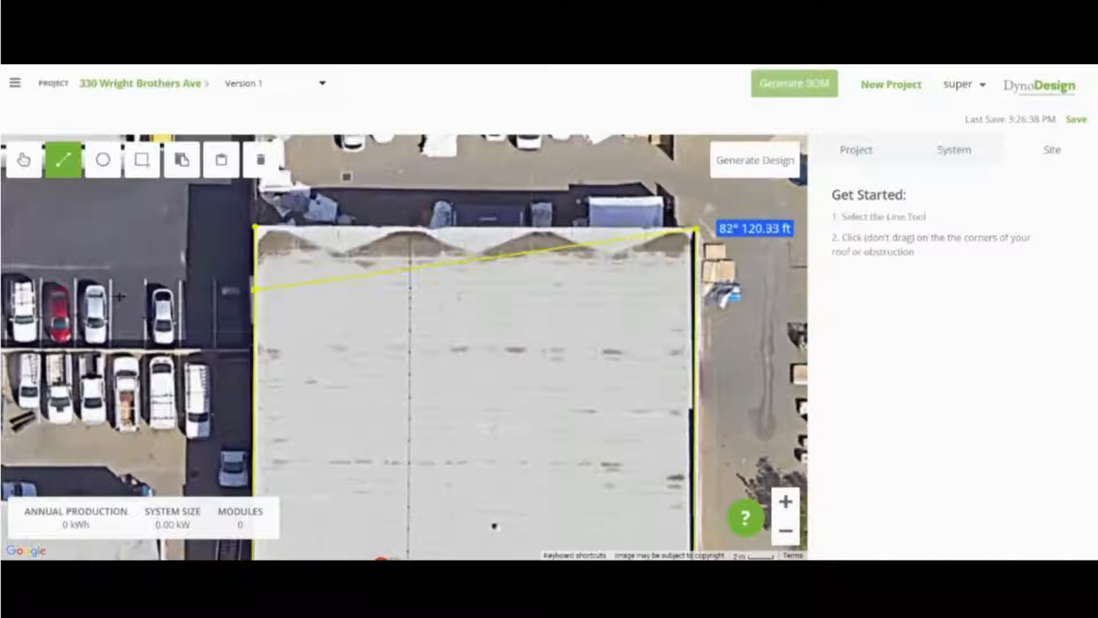
left_click(155, 192)
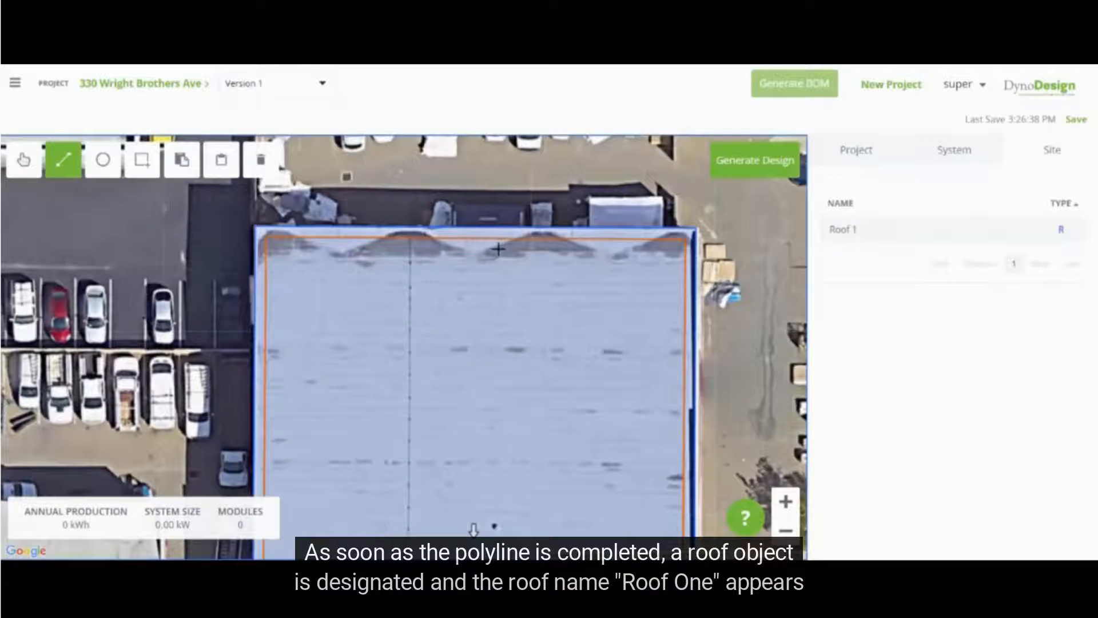
Rename the traced roof object as Main Roof
scroll(498, 249, "down", 1)
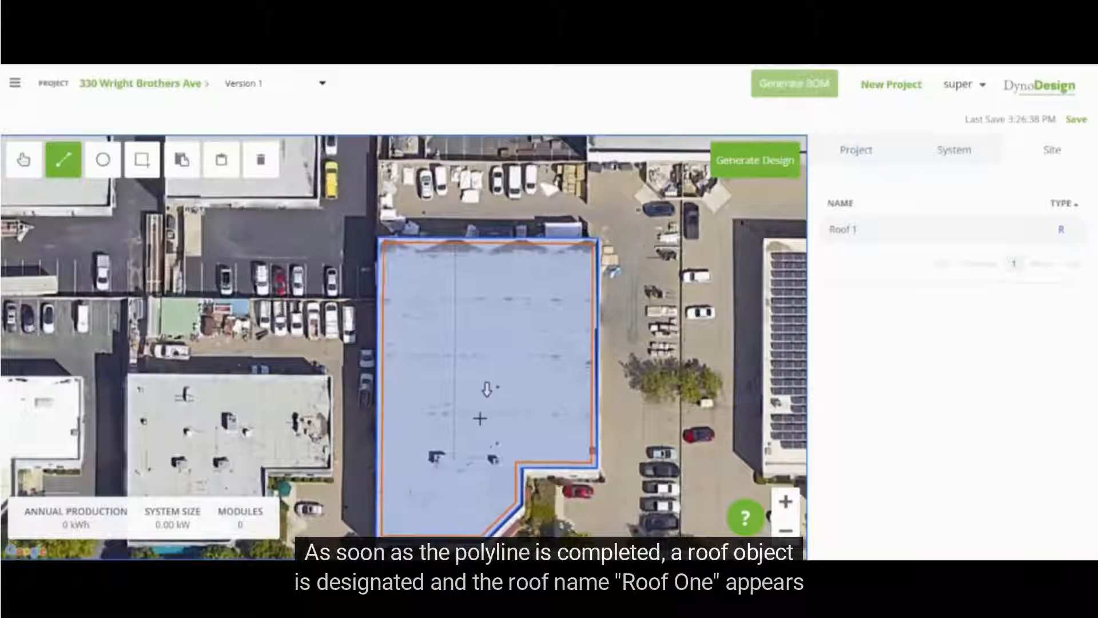
left_click(875, 238)
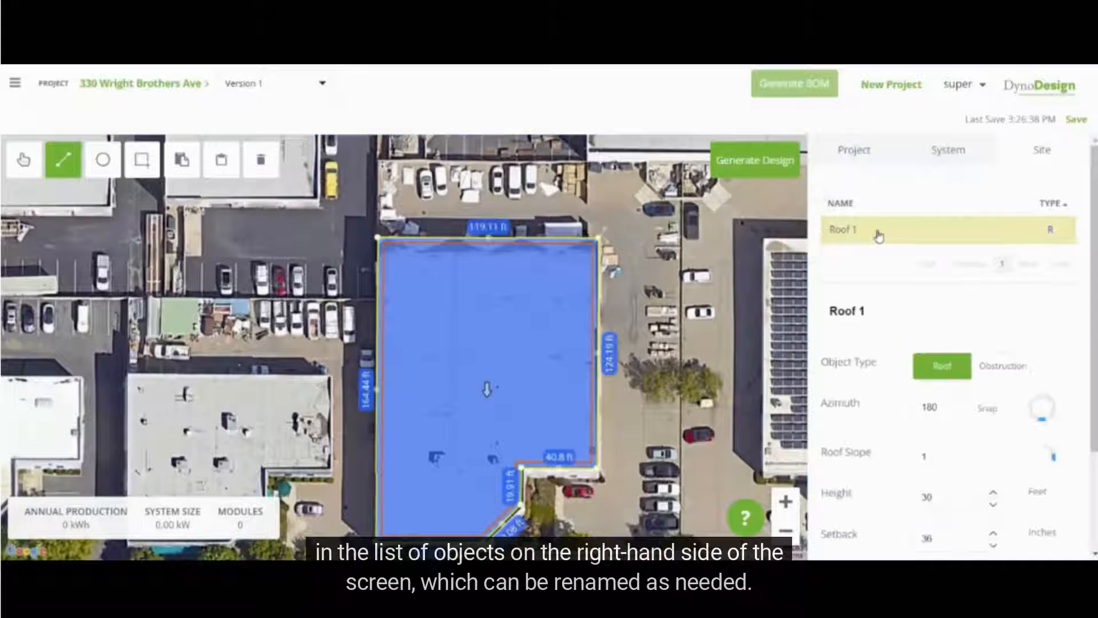
left_click_drag(878, 319, 825, 323)
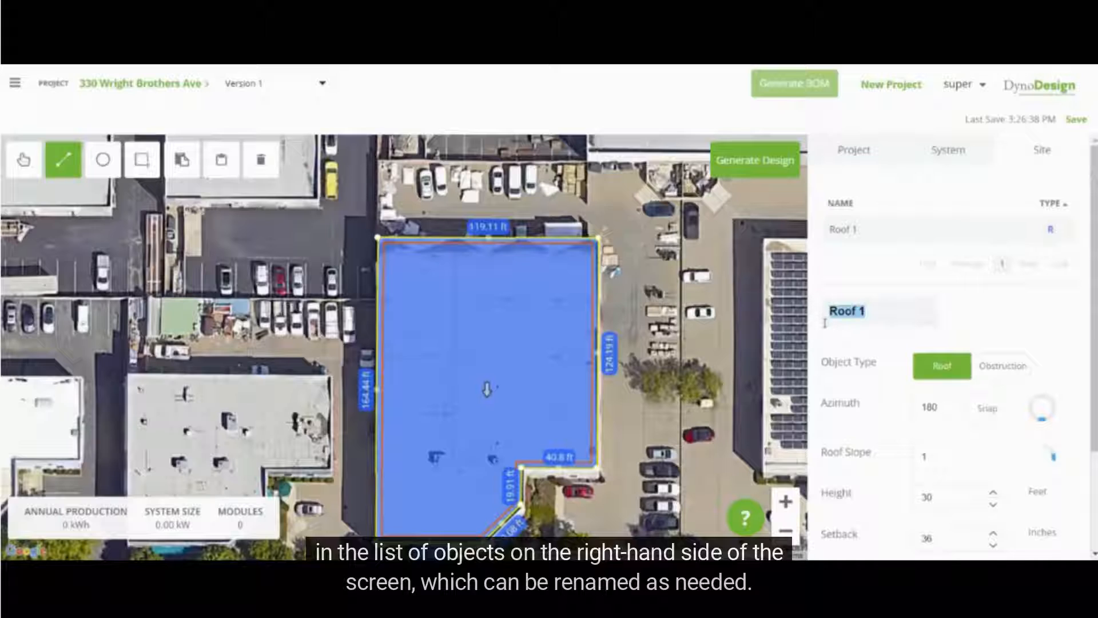
type("Main roo")
key("BackSpace")
key("BackSpace")
key("BackSpace")
type("Roof")
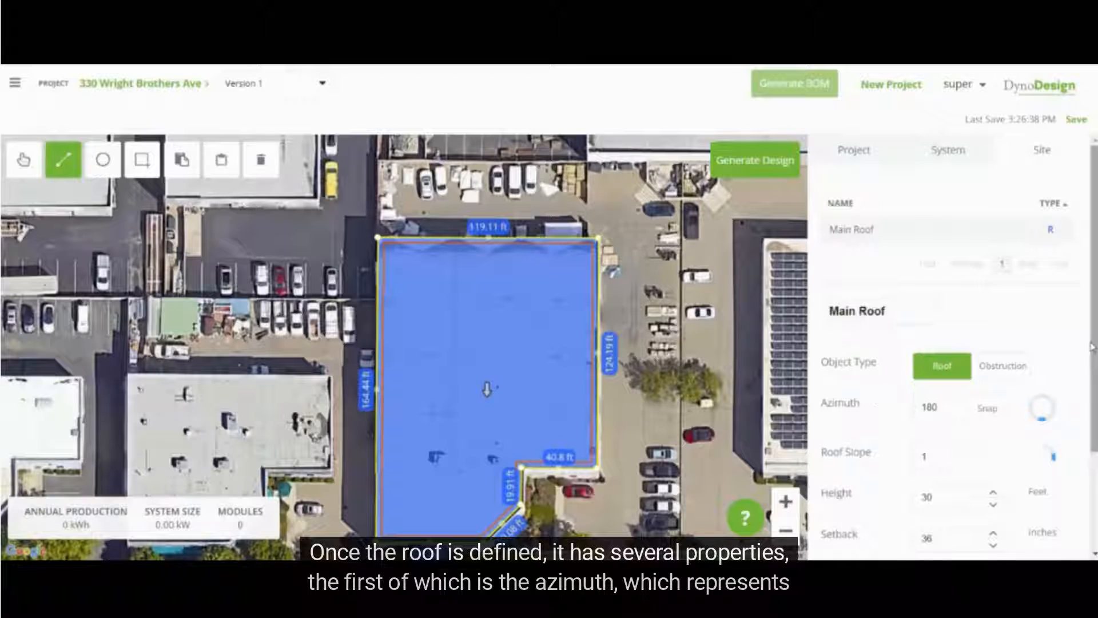
Set the Main Roof's azimuth to 125 degrees and check the module facing arrow on the roof
scroll(878, 400, "down", 3)
left_click(931, 272)
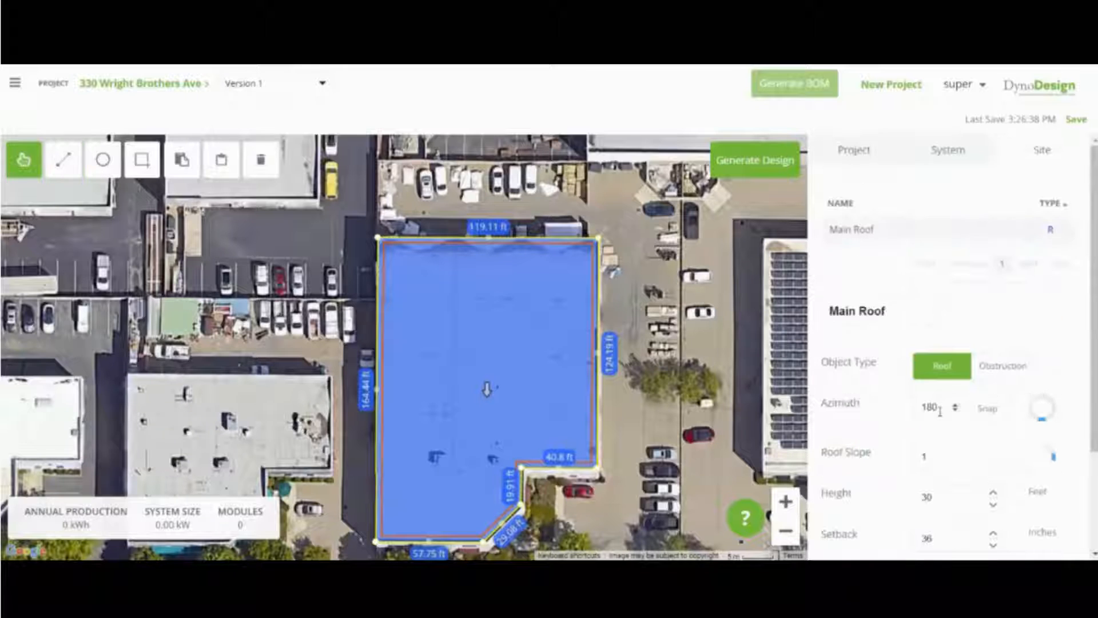
left_click_drag(939, 411, 838, 418)
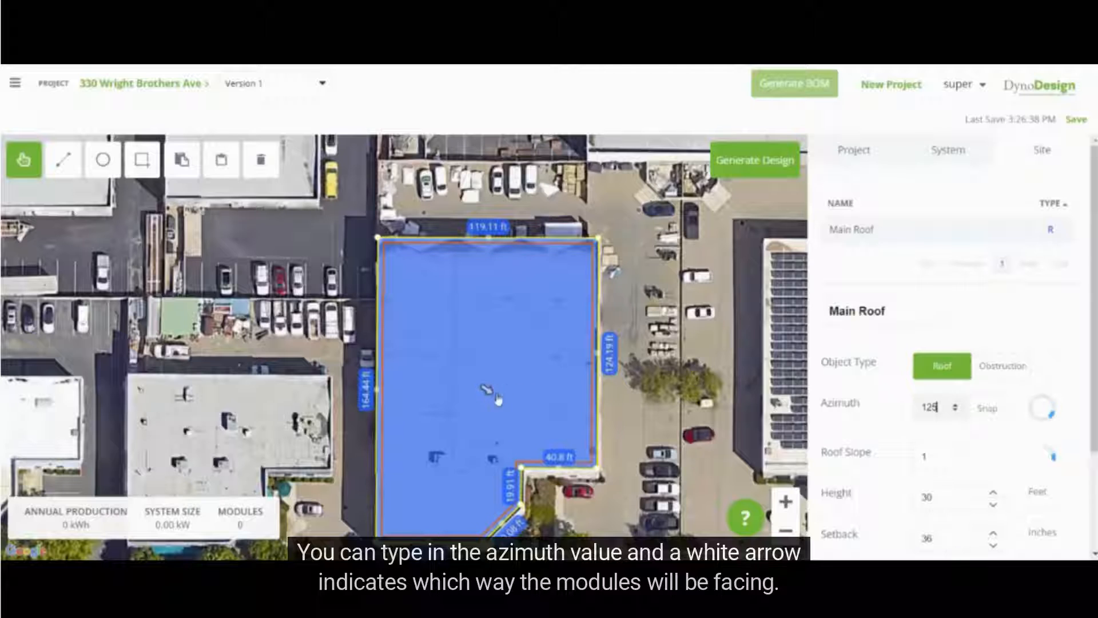
scroll(536, 400, "up", 1)
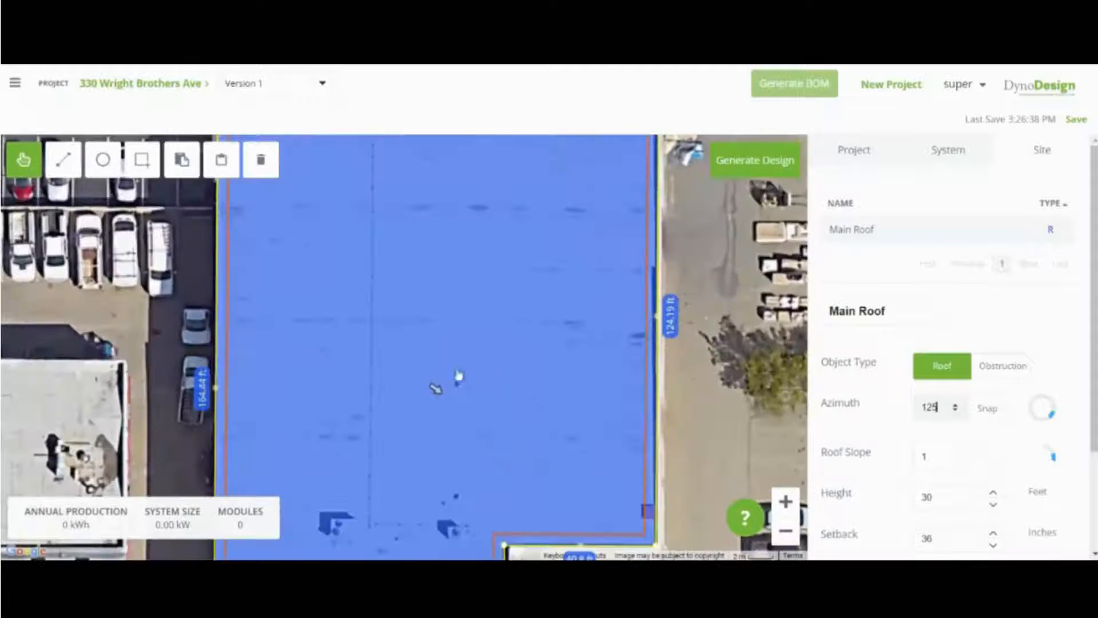
scroll(496, 345, "down", 1)
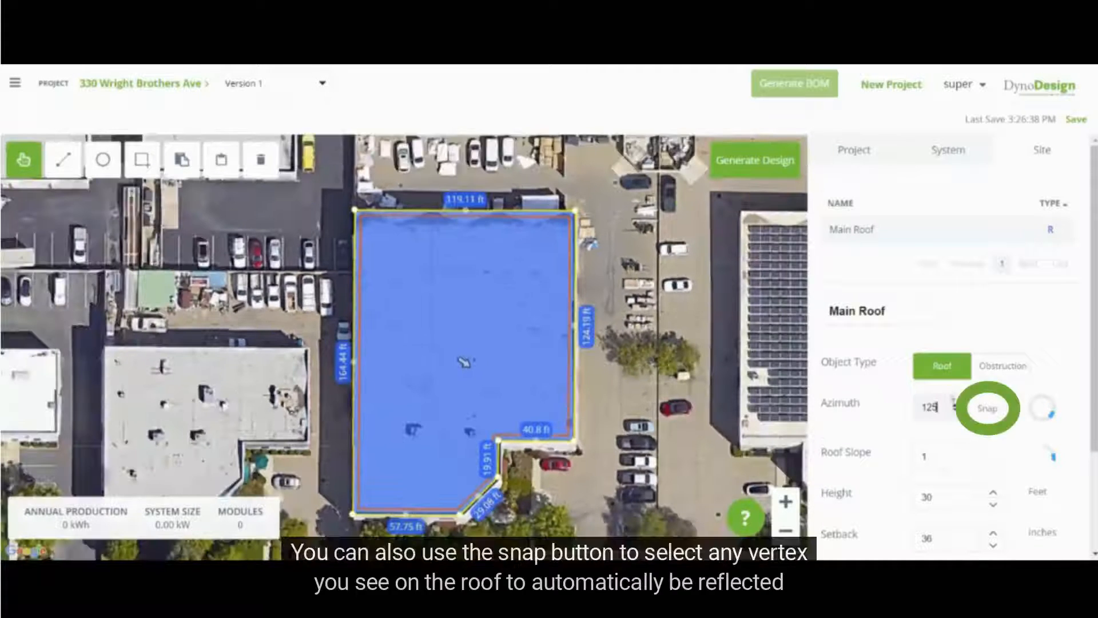
Snap the Main Roof's azimuth to the building's east edge
left_click(988, 408)
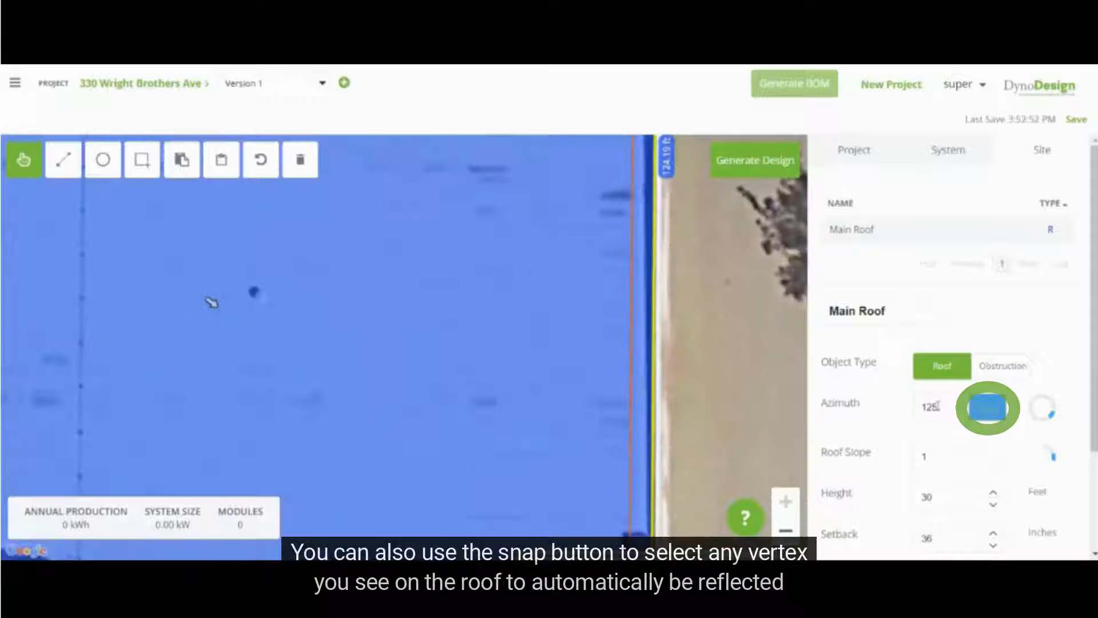
left_click(655, 362)
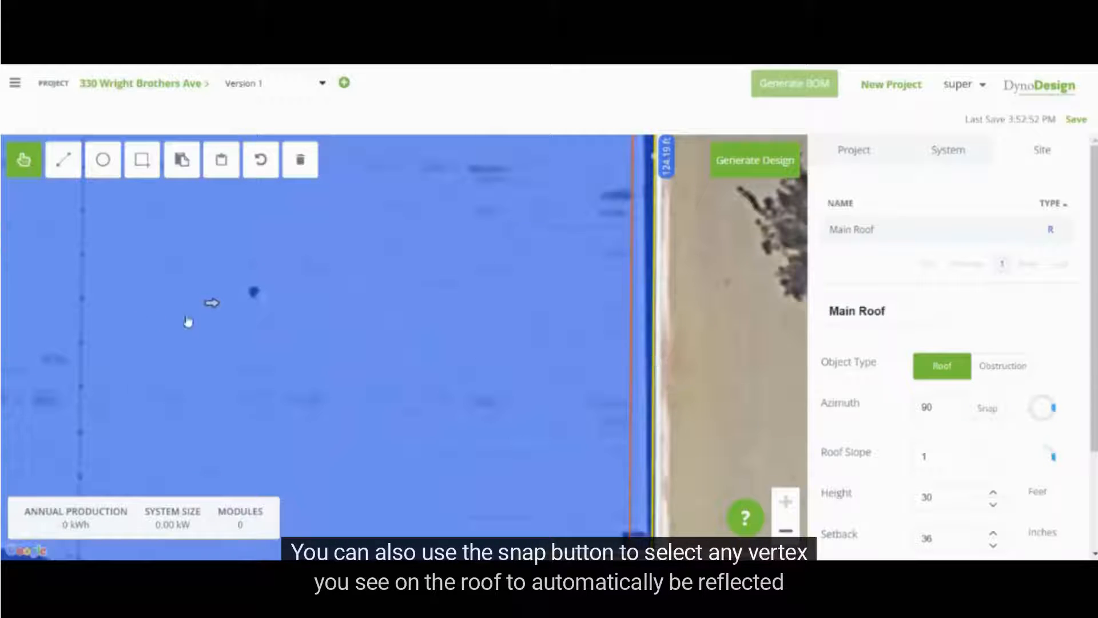
Set the Main Roof's azimuth to 180 degrees and its setback to 48 inches
scroll(283, 321, "down", 2)
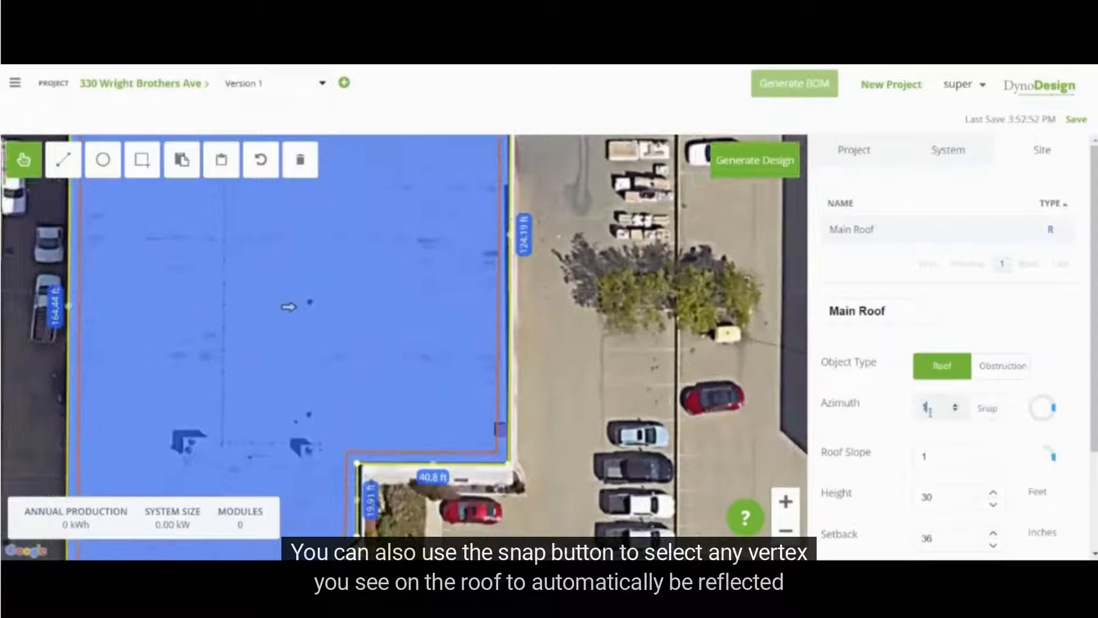
type("80")
scroll(912, 404, "down", 1)
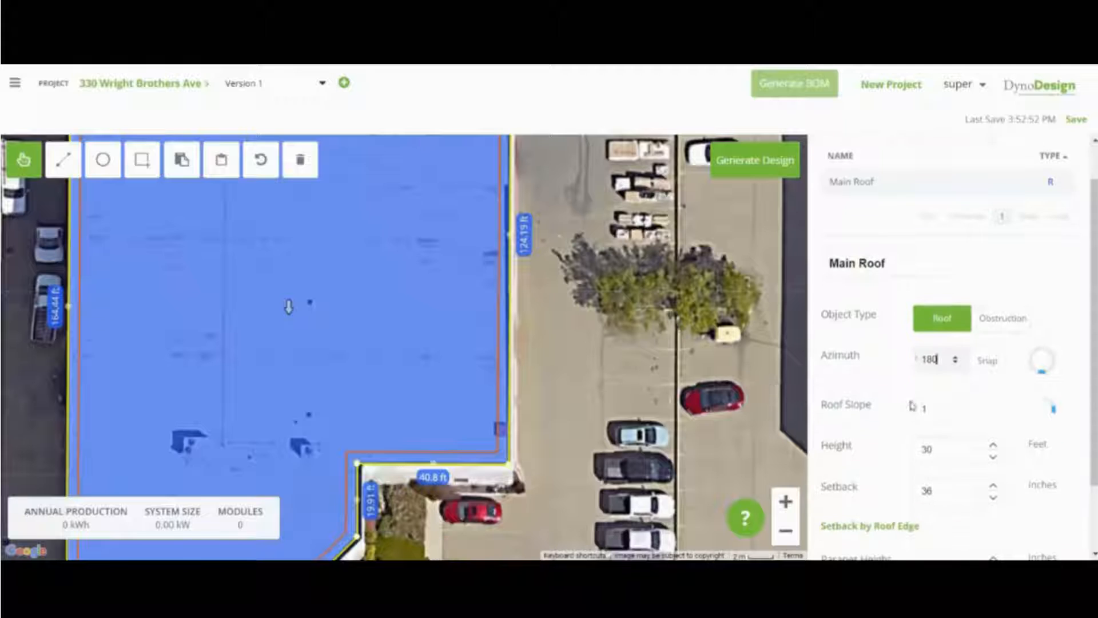
left_click_drag(942, 450, 895, 458)
left_click_drag(944, 487, 902, 498)
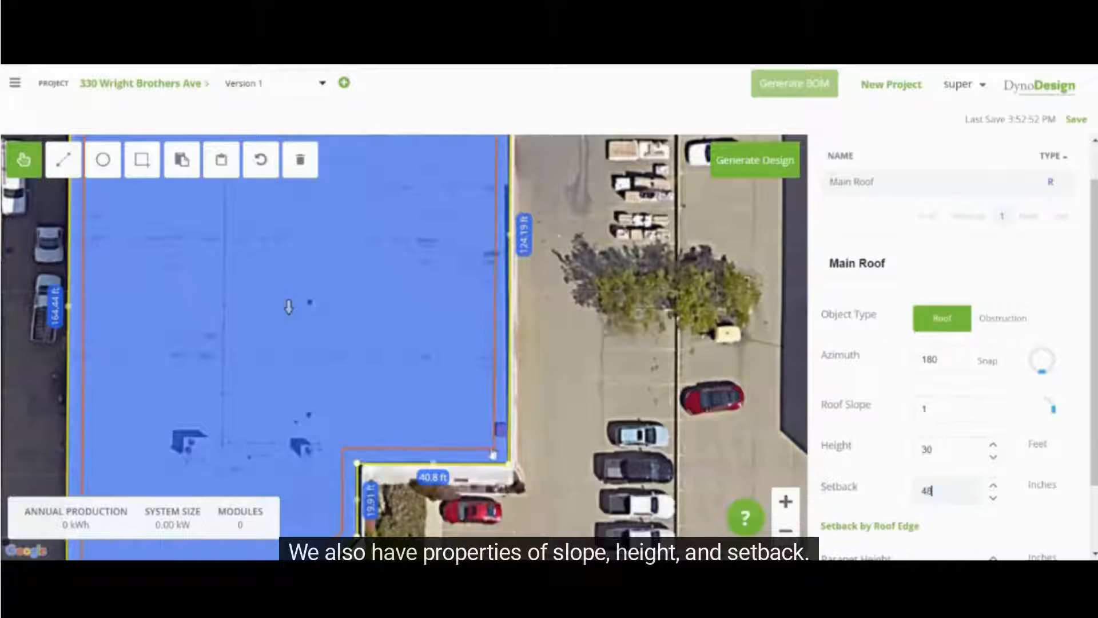
Raise the Main Roof's parapet height to preview its shading, and reset it to 0 inches
scroll(855, 438, "down", 2)
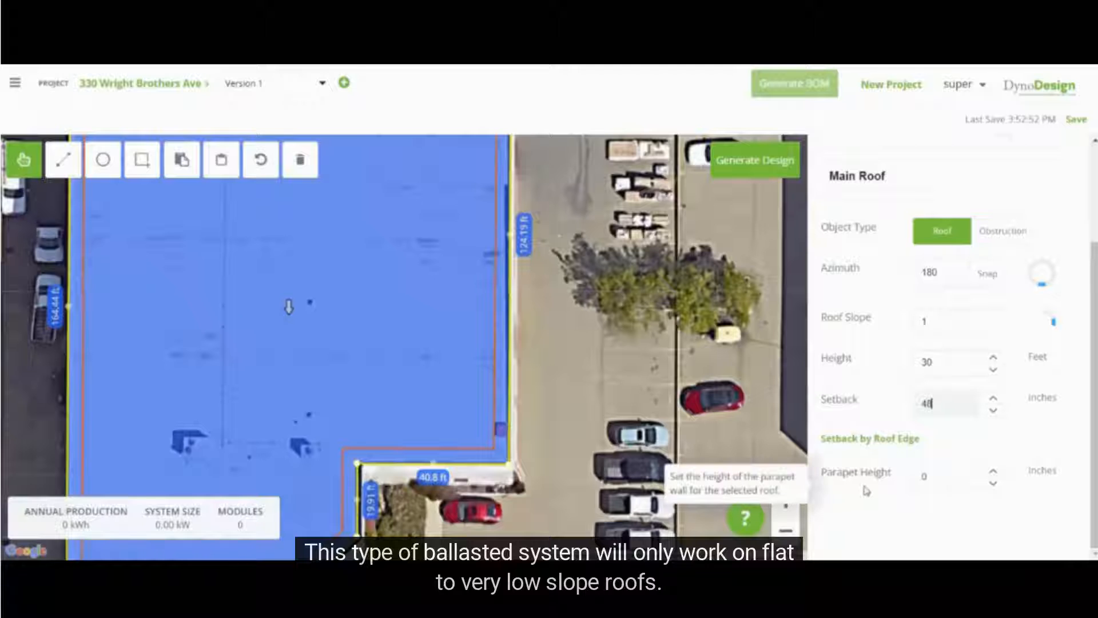
left_click(995, 473)
left_click(995, 473)
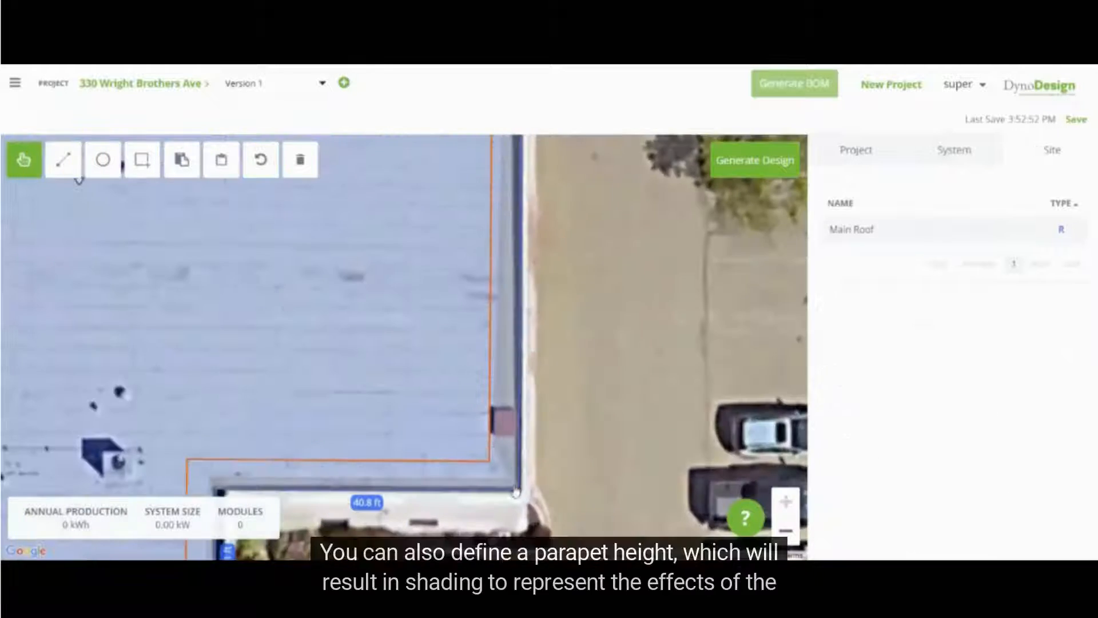
left_click(1010, 230)
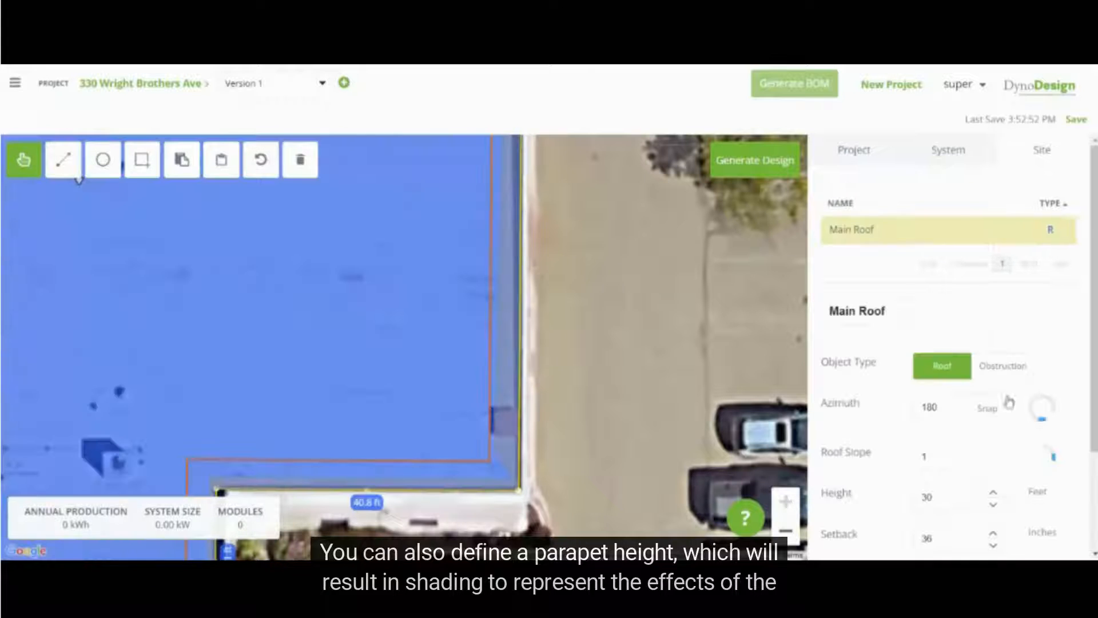
scroll(937, 476, "down", 3)
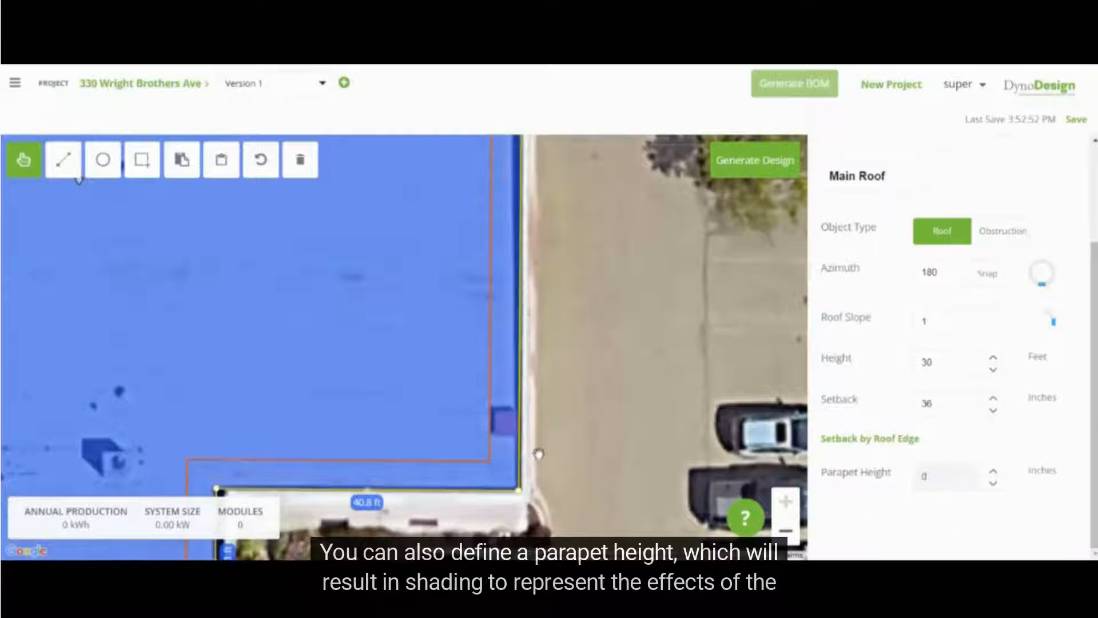
Outline a rectangular obstruction around the larger HVAC unit on the southern part of the Main Roof with the line tool
scroll(537, 453, "down", 2)
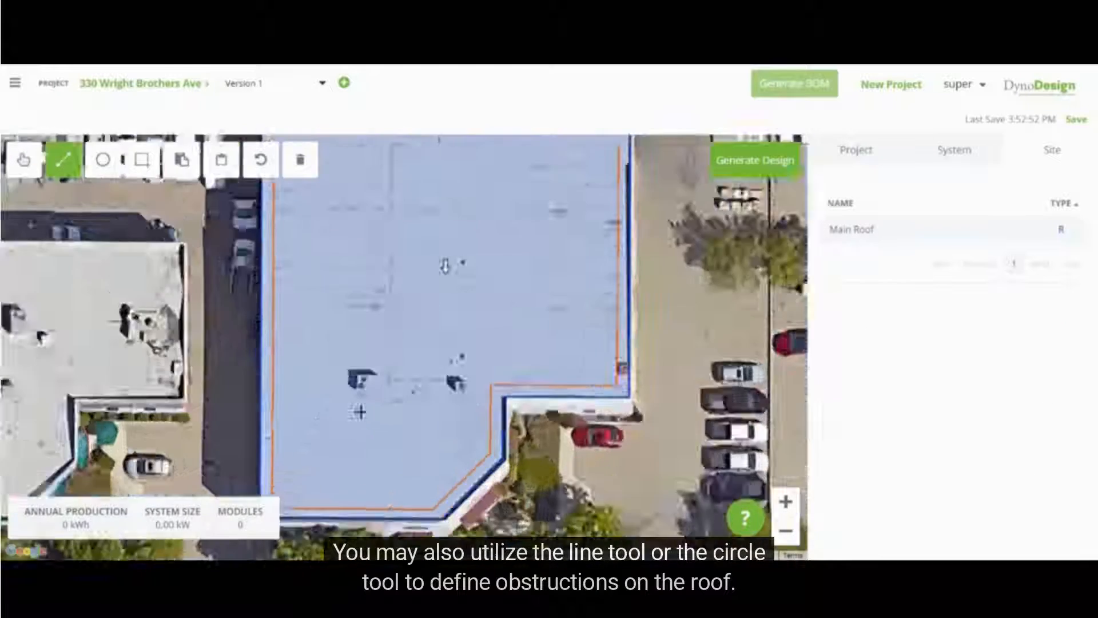
scroll(360, 409, "up", 2)
left_click(360, 316)
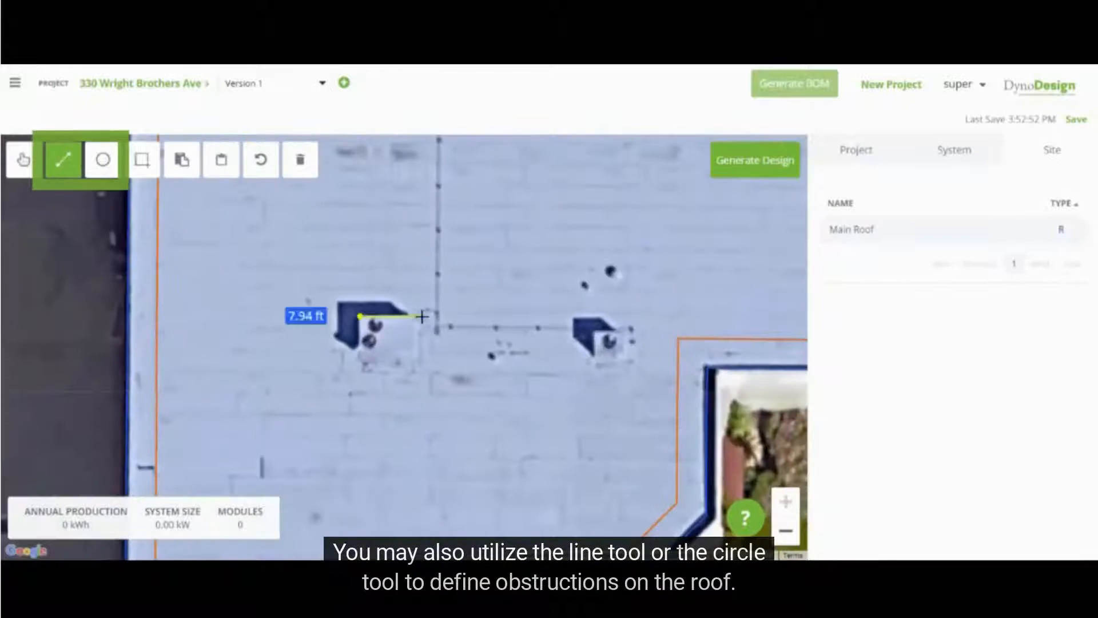
left_click(415, 316)
left_click(414, 355)
left_click(358, 356)
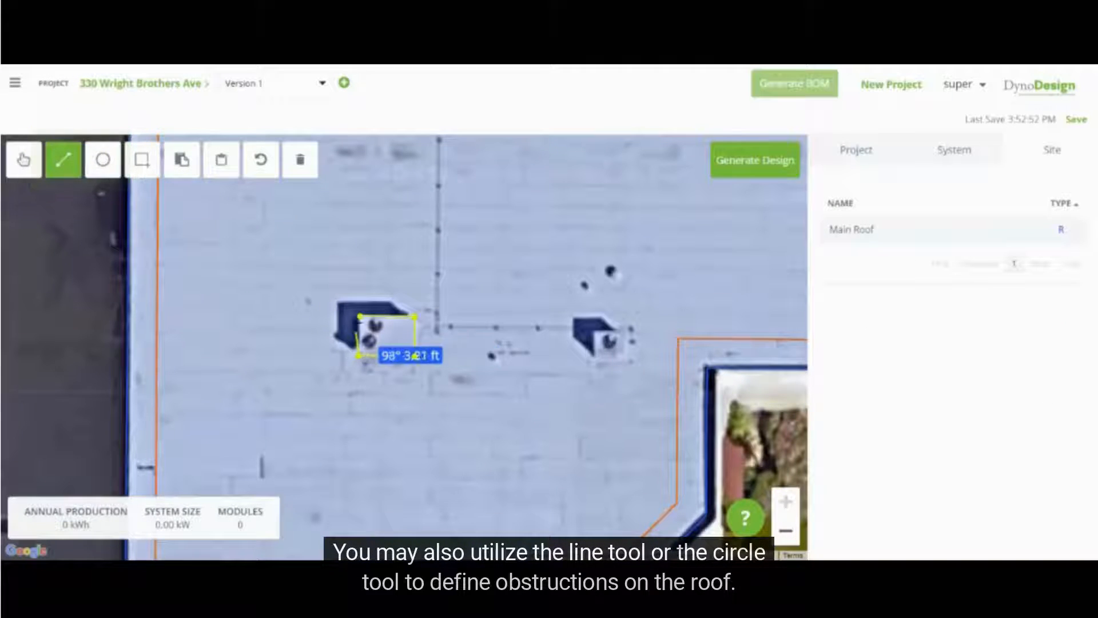
left_click(359, 316)
Name the new rectangular obstruction HVAC 1 and set its height to 3 feet
type("HVA")
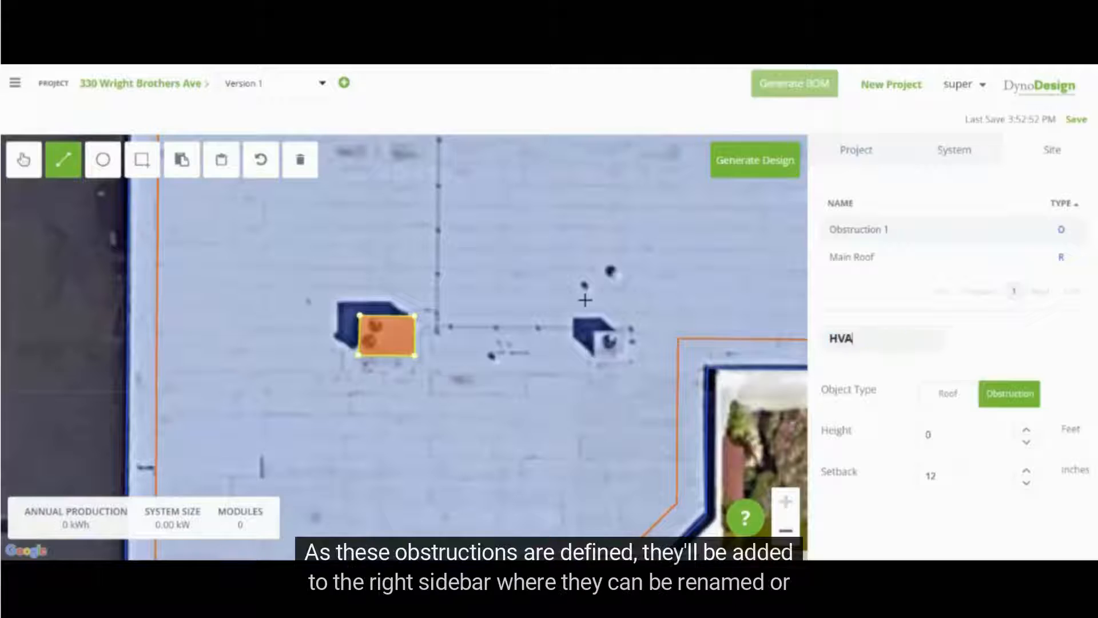
type("C 1")
left_click(978, 441)
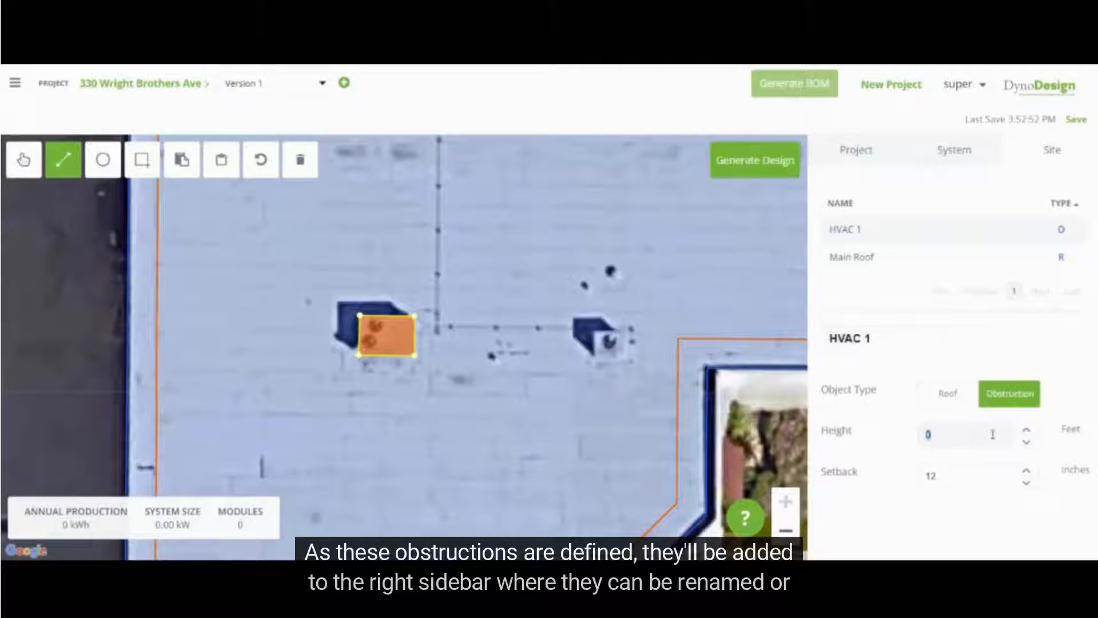
left_click(1026, 430)
left_click(1026, 430)
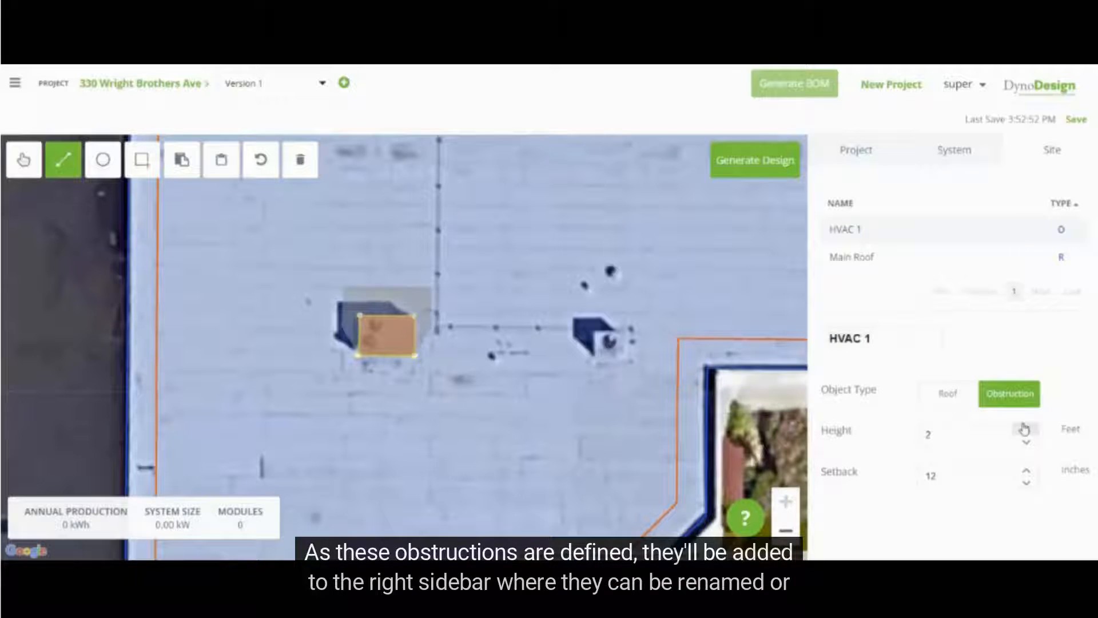
left_click(1024, 429)
left_click(633, 378)
Place a circular obstruction over the round vent northeast of HVAC 1 and set its height to 1 foot
left_click(103, 162)
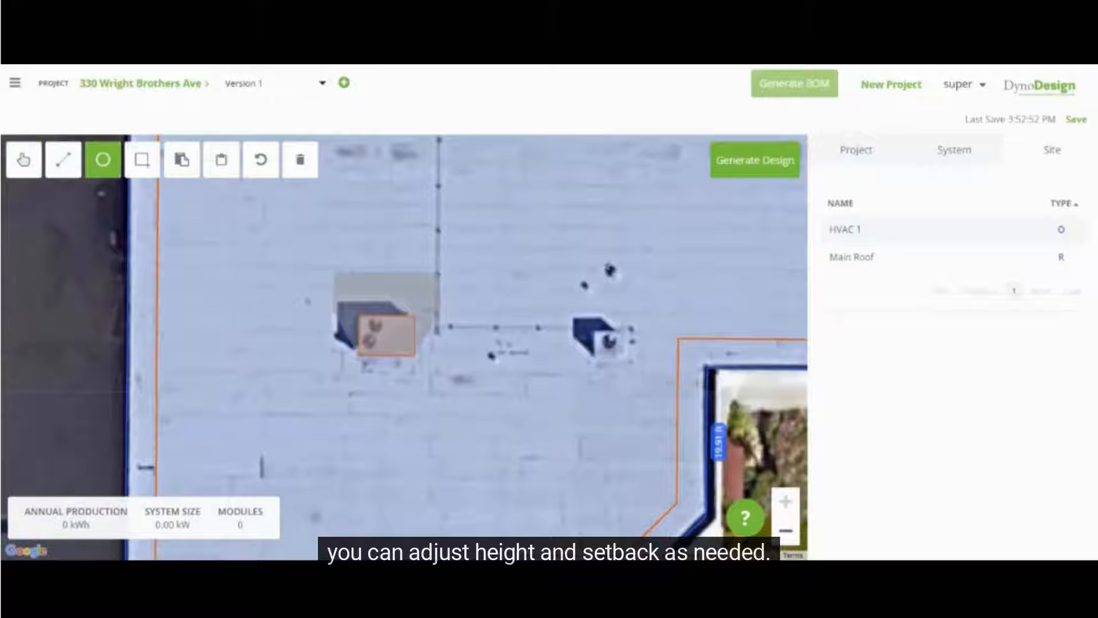
left_click(616, 275)
scroll(1018, 429, "down", 1)
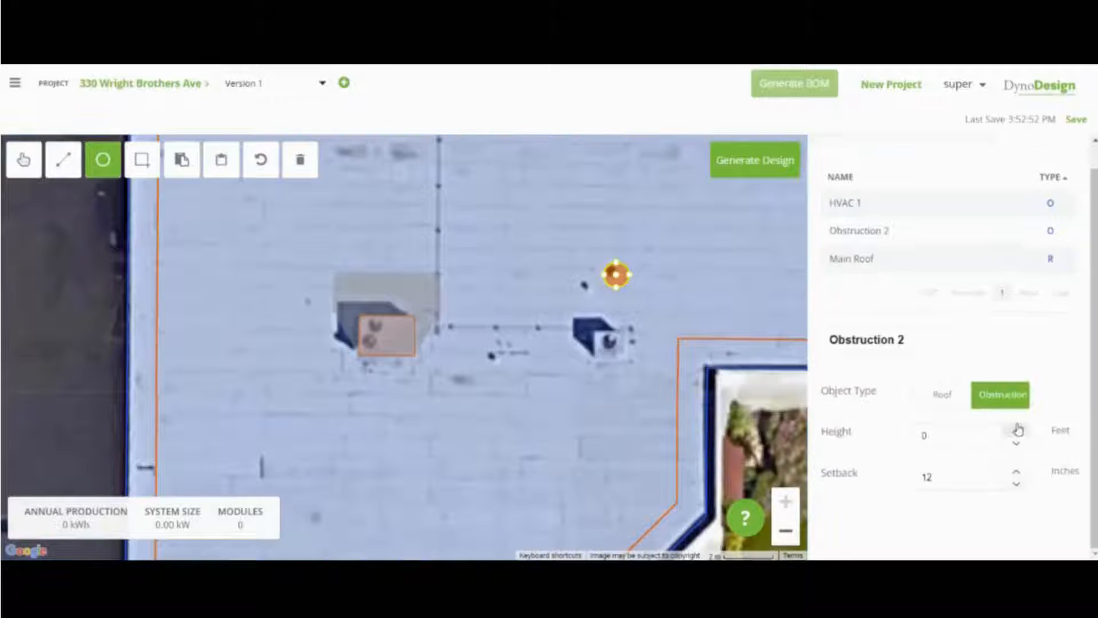
left_click(1017, 429)
left_click(579, 282)
Copy the circular vent obstruction and paste it over the matching vent farther north on the roof
left_click(616, 275)
left_click(182, 160)
scroll(320, 358, "down", 1)
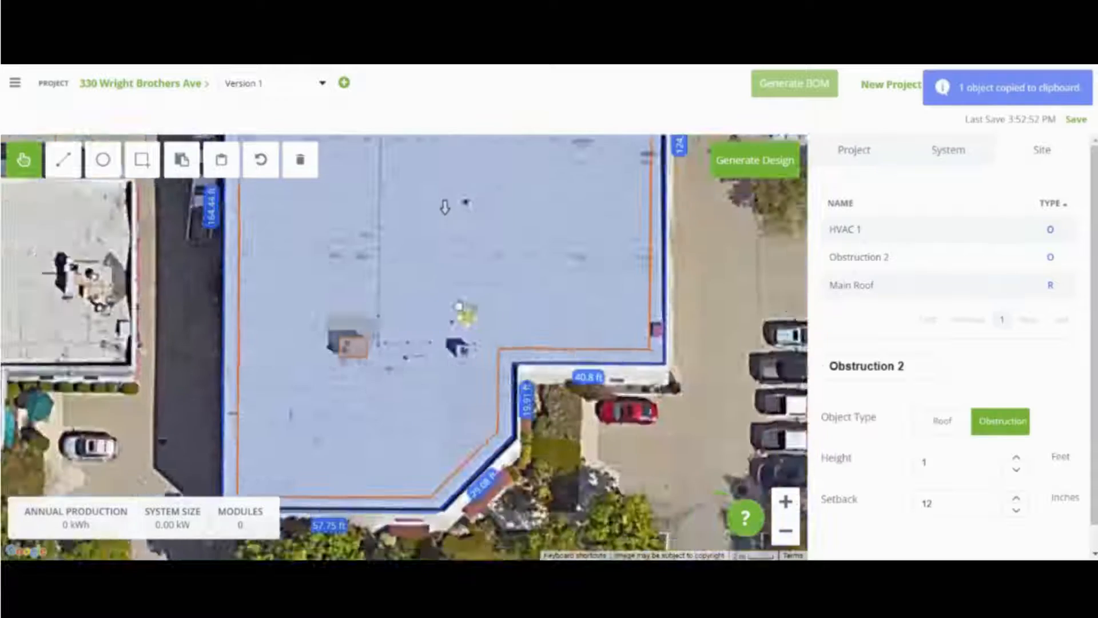
scroll(461, 179, "up", 1)
left_click(221, 160)
left_click(466, 228)
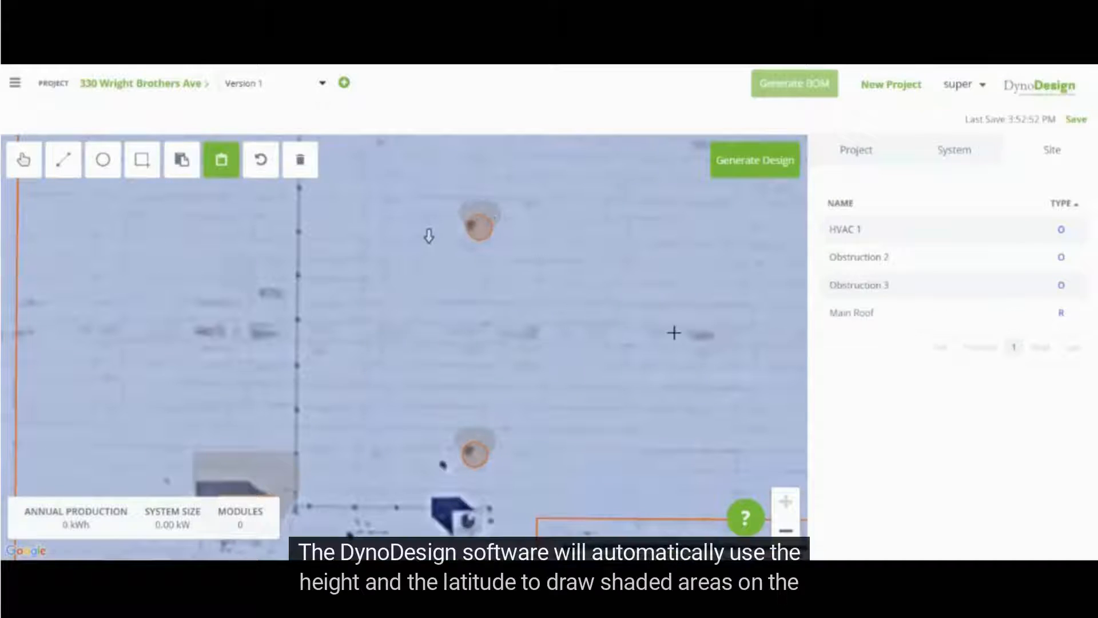
Outline a rectangular obstruction about 3.3 ft deep around the smaller HVAC unit east of HVAC 1
scroll(509, 280, "down", 1)
scroll(486, 515, "up", 1)
left_click(64, 159)
left_click(462, 383)
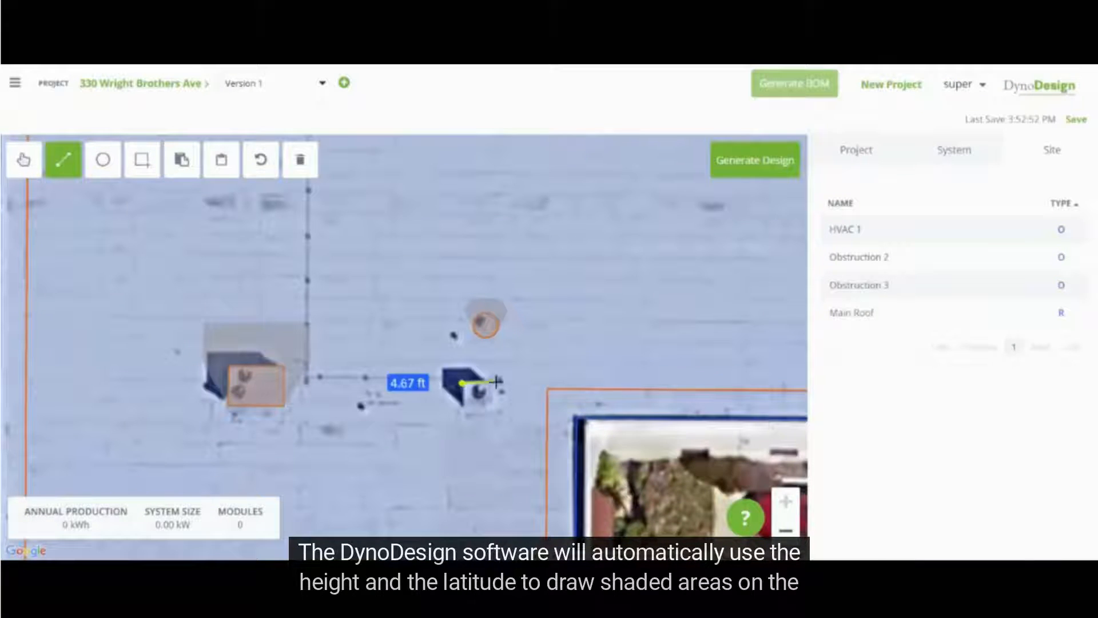
left_click(493, 383)
left_click(493, 407)
left_click(462, 407)
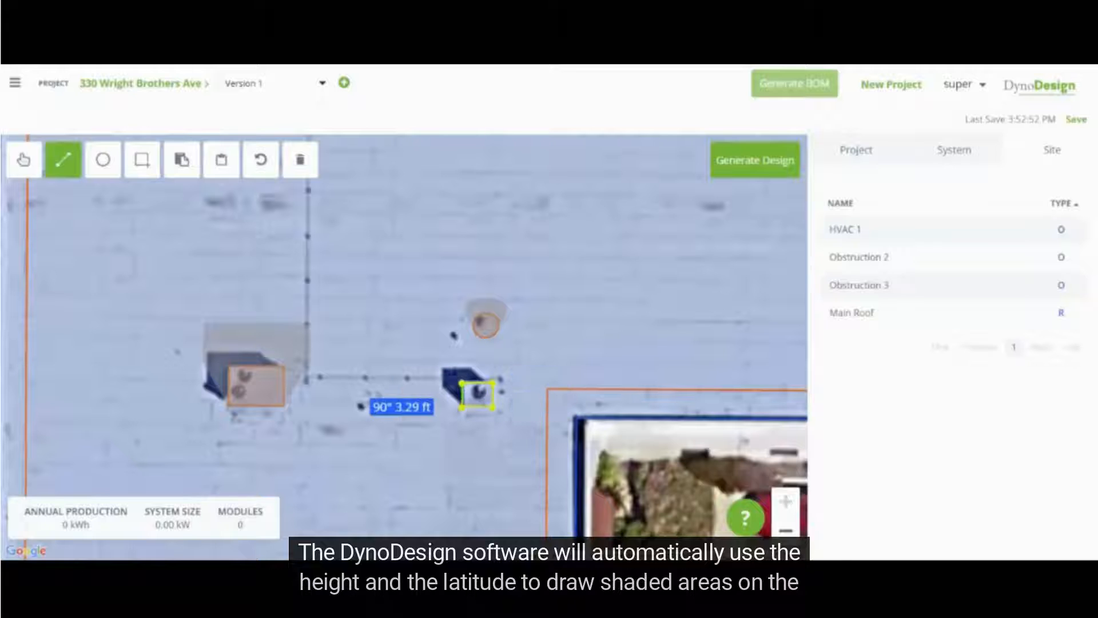
left_click(463, 382)
key("Escape")
Rename the obstruction on the smaller HVAC unit as HVAC2
left_click(480, 394)
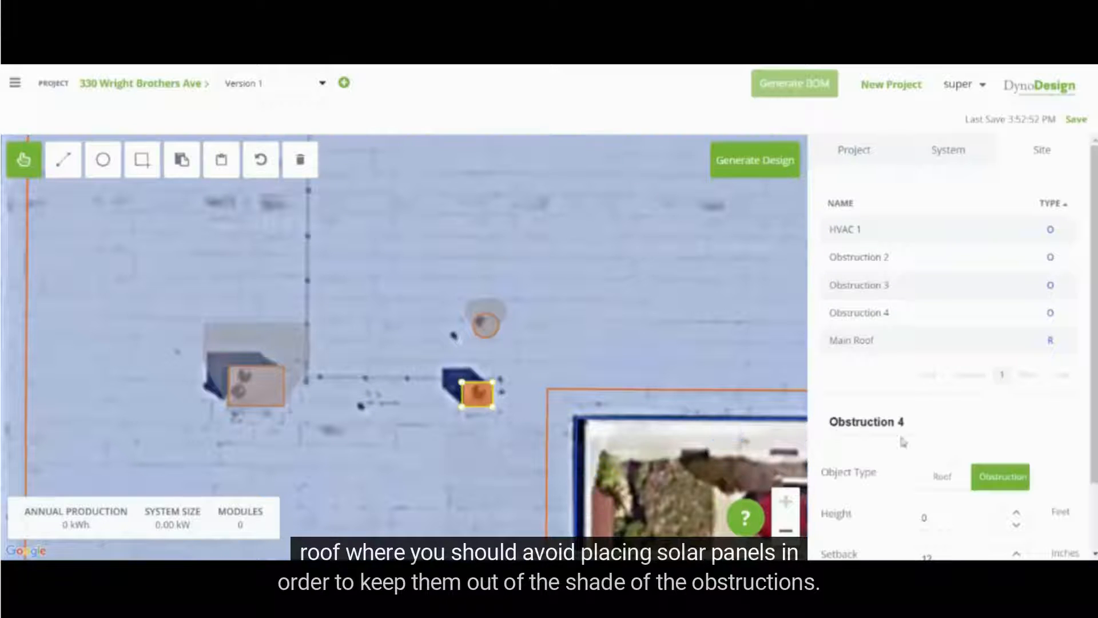
left_click(831, 422)
type("HVAC2")
key("Delete")
key("Delete")
key("Delete")
key("Delete")
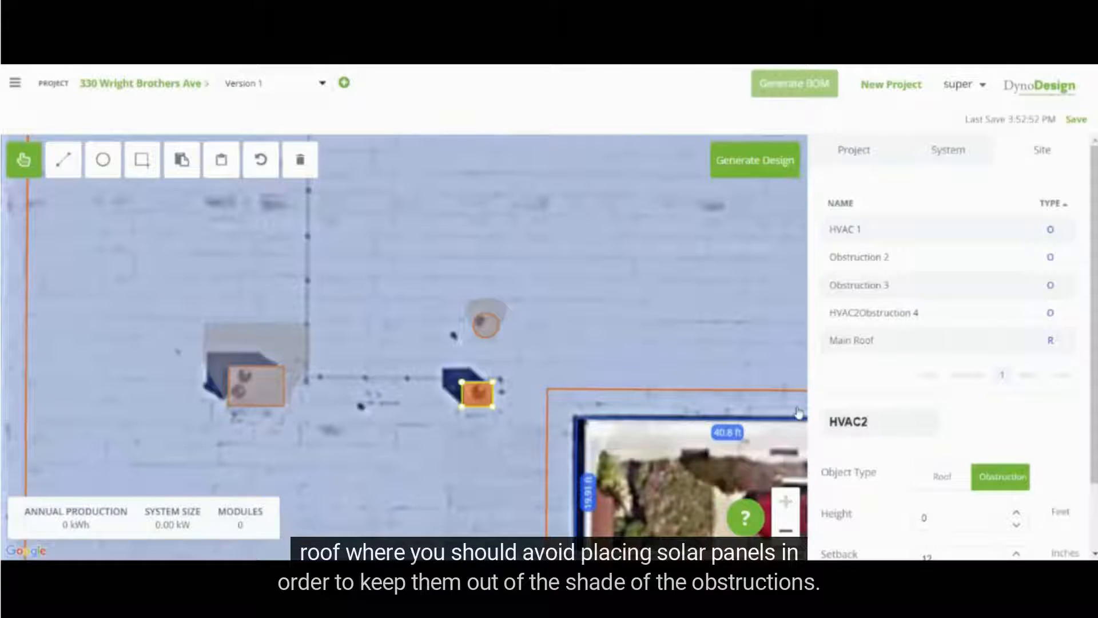
Set the height of the HVAC2 obstruction to 2 feet and deselect it
scroll(1024, 504, "down", 2)
left_click(1016, 430)
left_click(1016, 430)
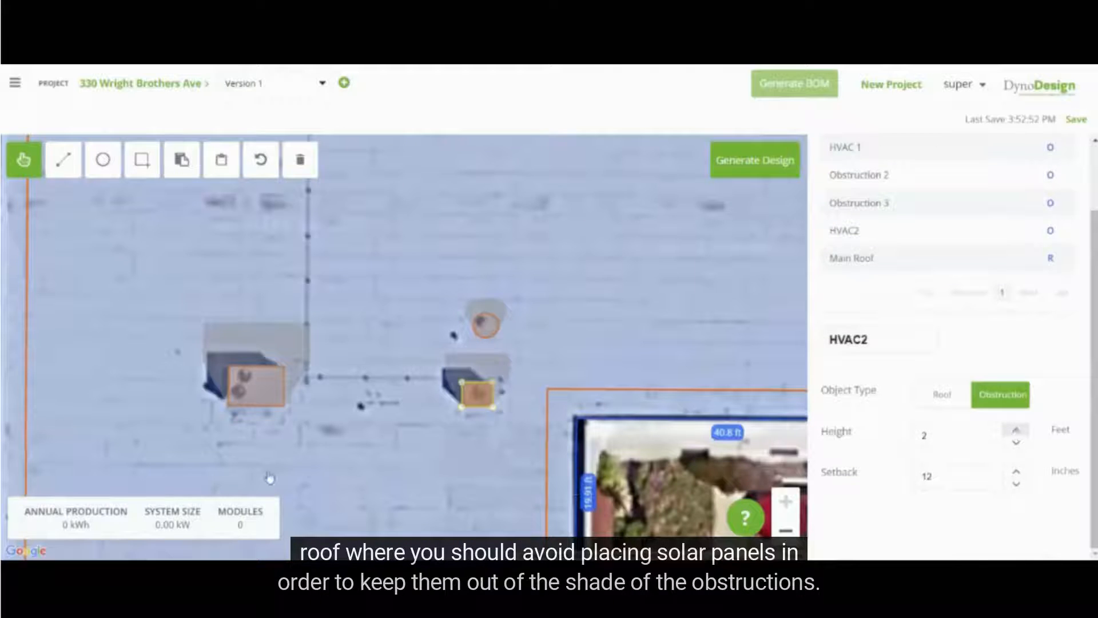
left_click(269, 478)
left_click(329, 402)
Review the project's general information, including the client and description fields
scroll(330, 401, "down", 2)
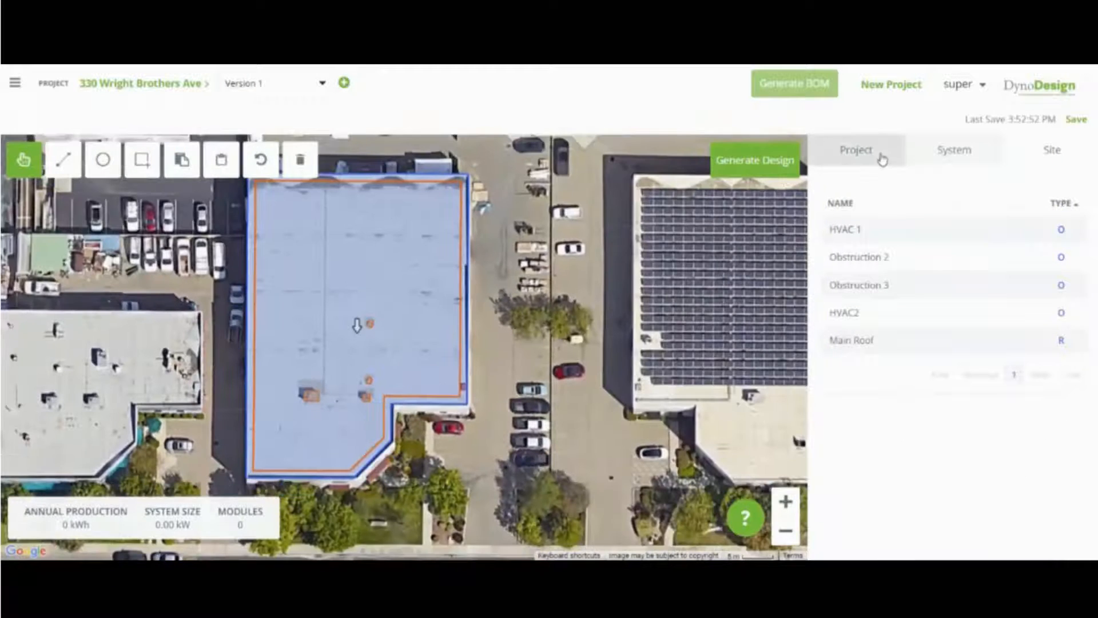
left_click(882, 159)
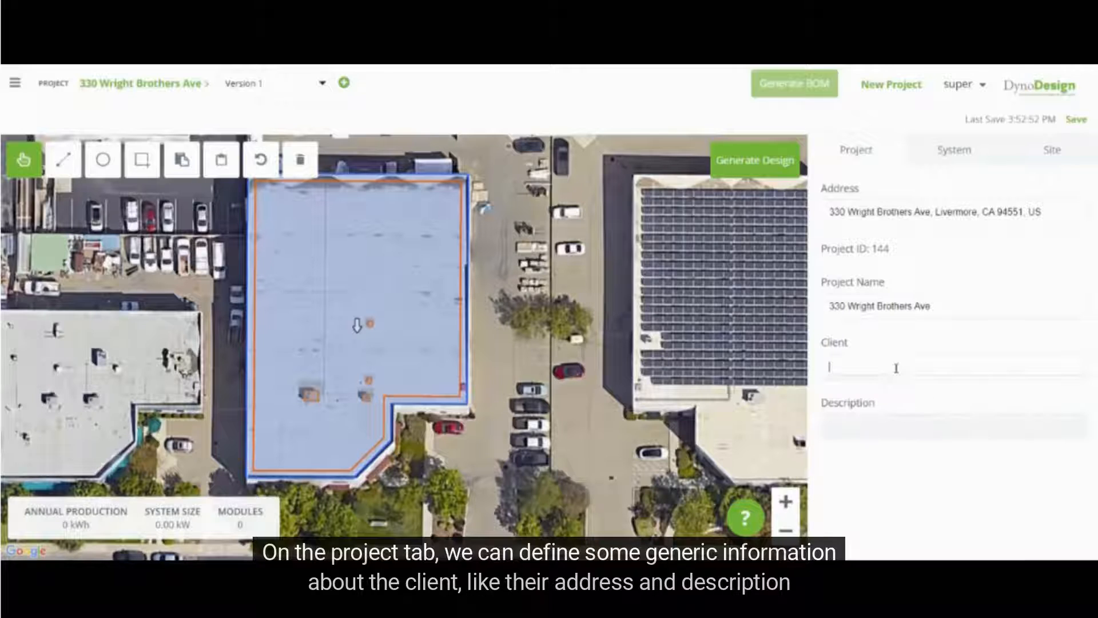
left_click(1063, 156)
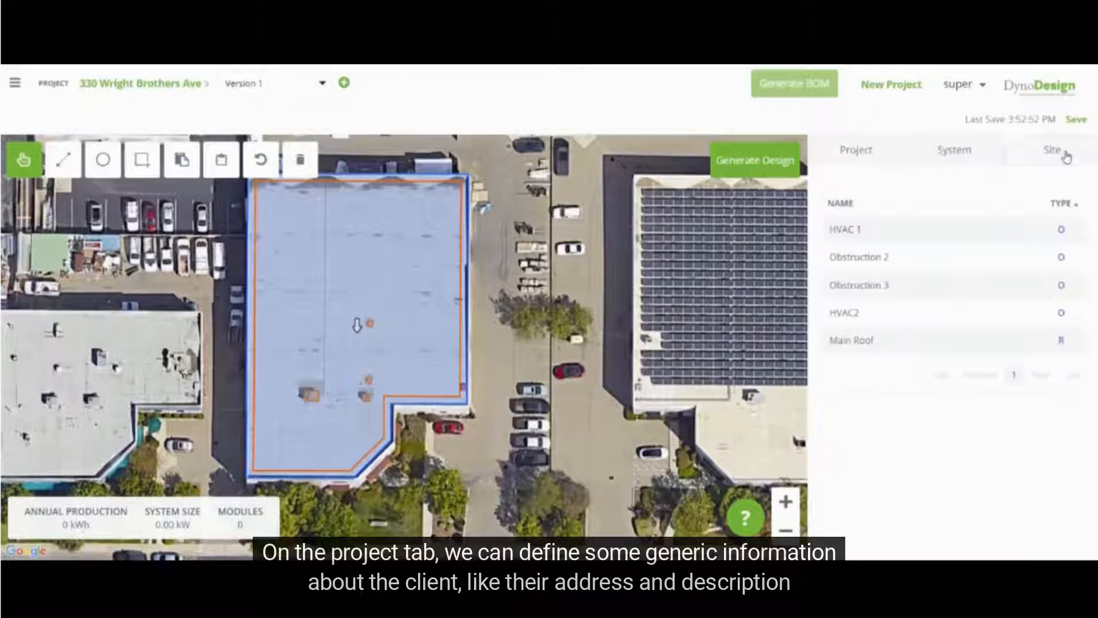
Set the system's module manufacturer to Jinko Solar and its model to JKM300M-60
left_click(940, 153)
left_click(870, 267)
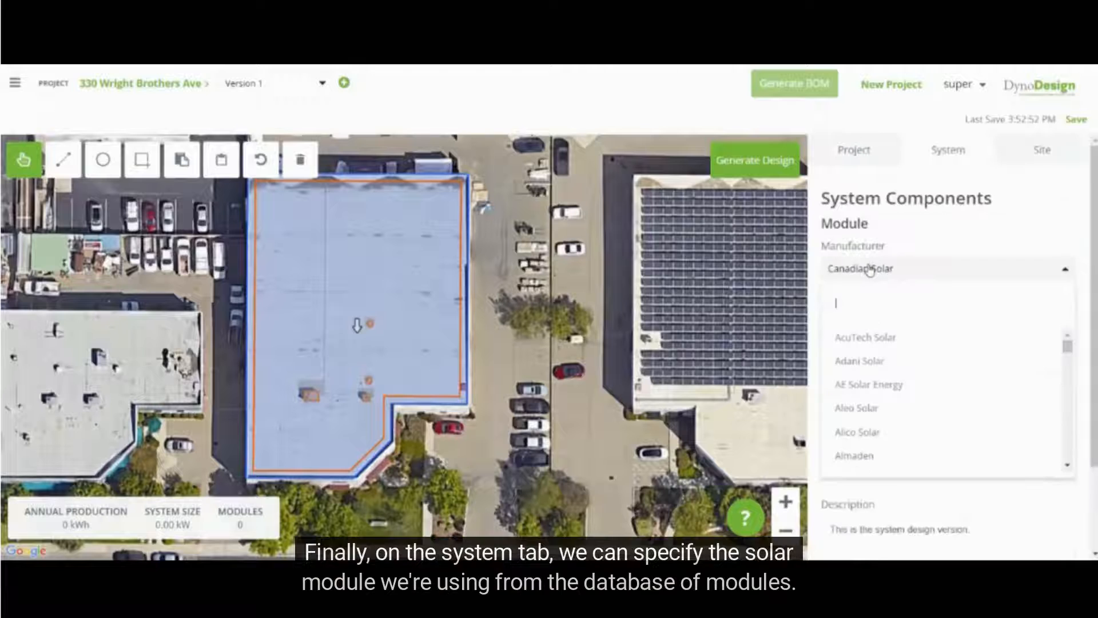
type("jink")
left_click(861, 337)
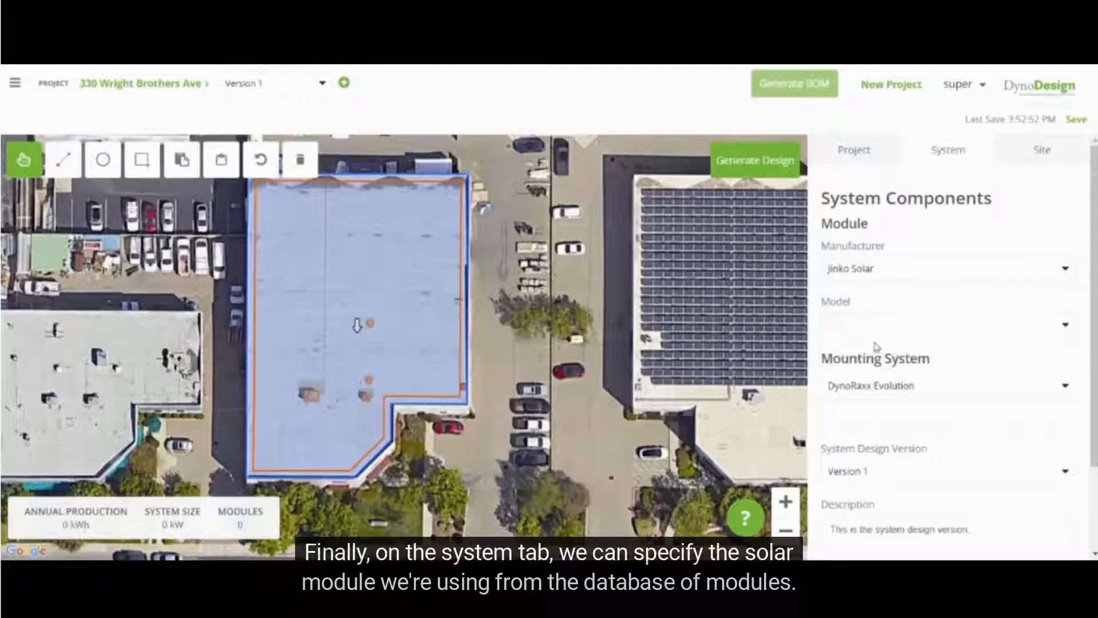
left_click(902, 329)
scroll(938, 455, "down", 5)
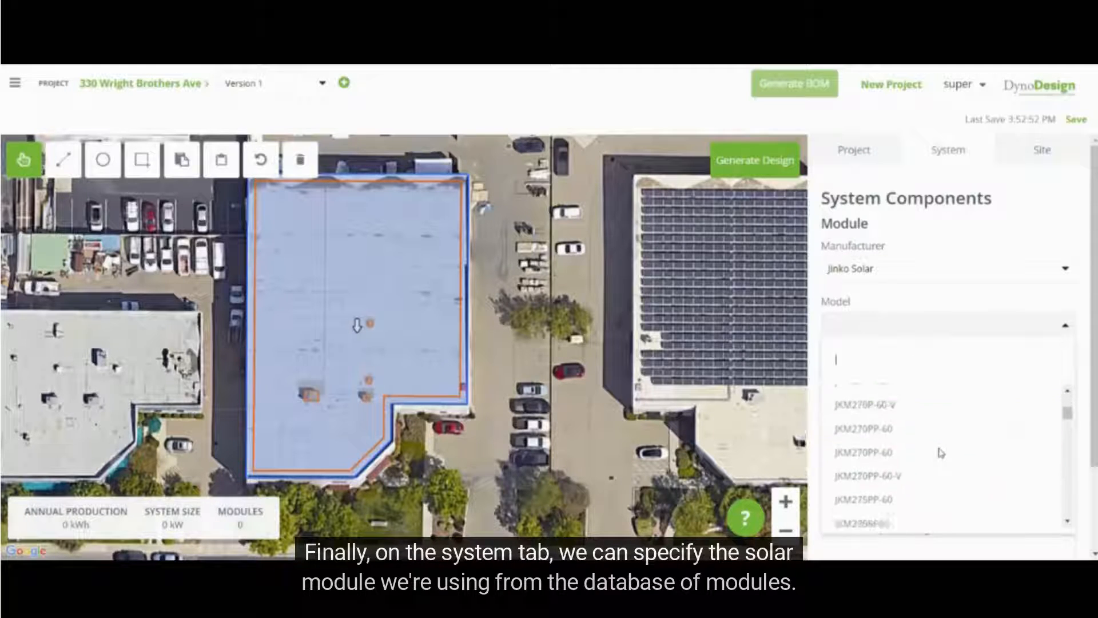
left_click(931, 481)
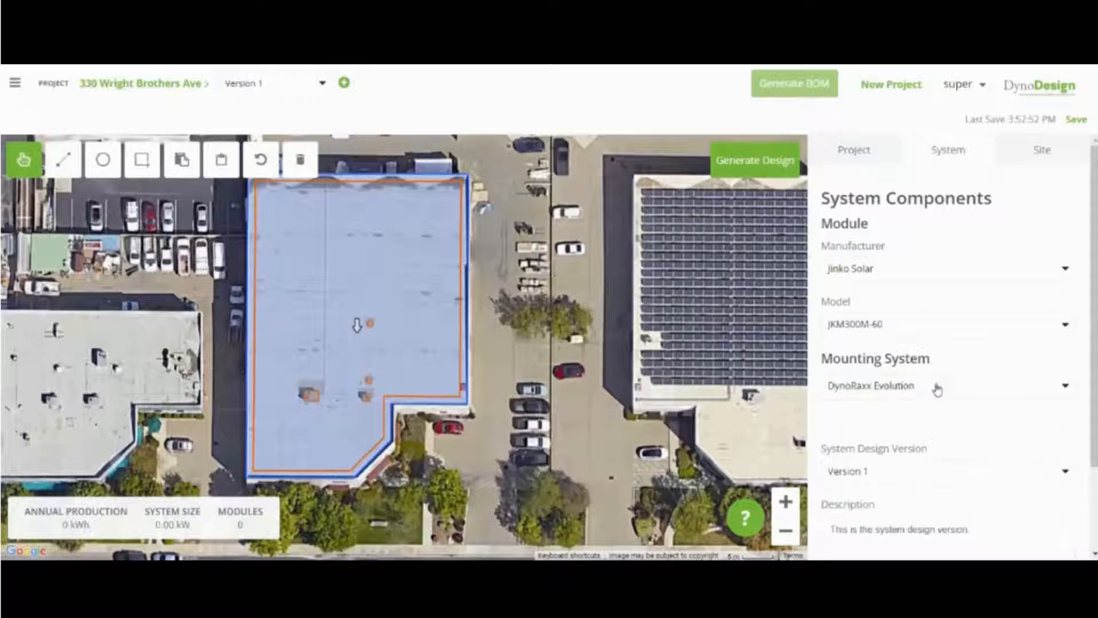
Generate the module layout for the roof with the DynoRaxx Evolution mounting system
scroll(1054, 422, "down", 2)
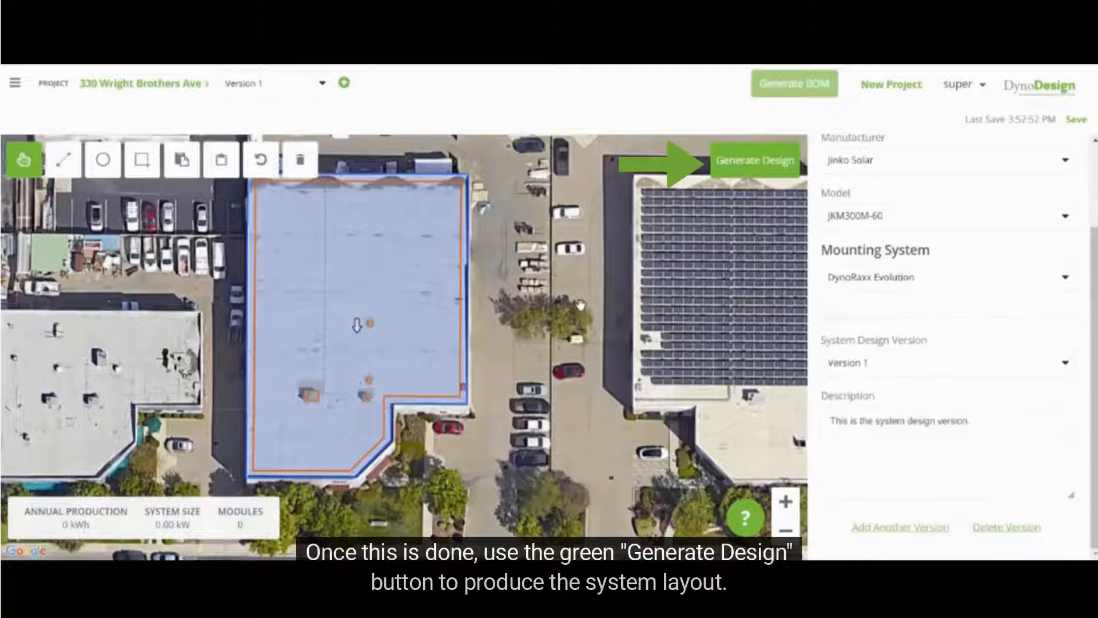
left_click(755, 163)
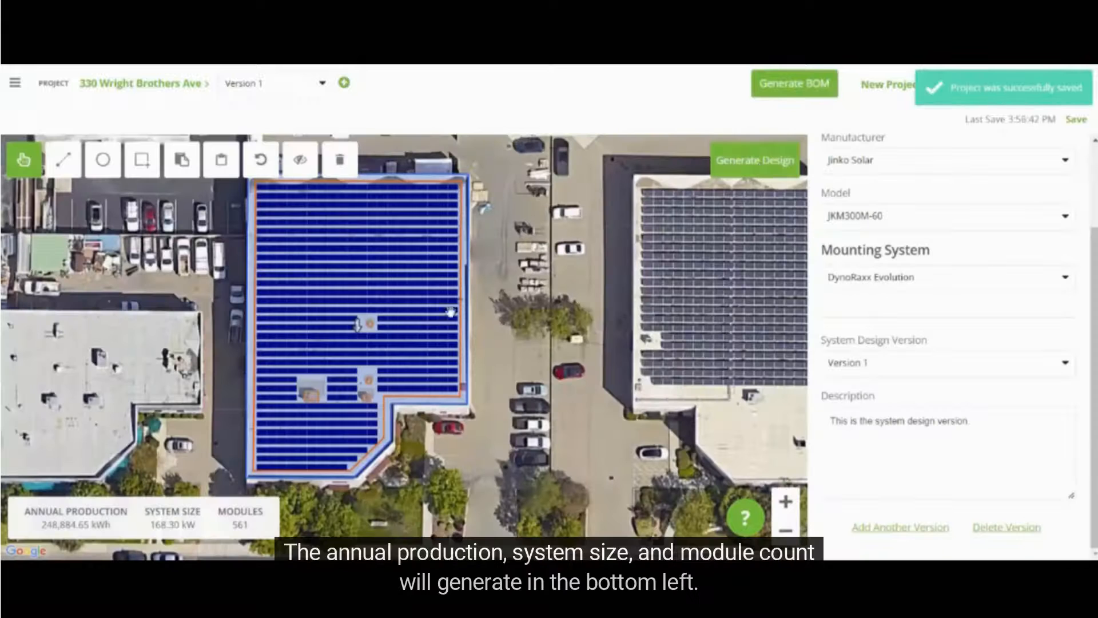
scroll(291, 286, "up", 2)
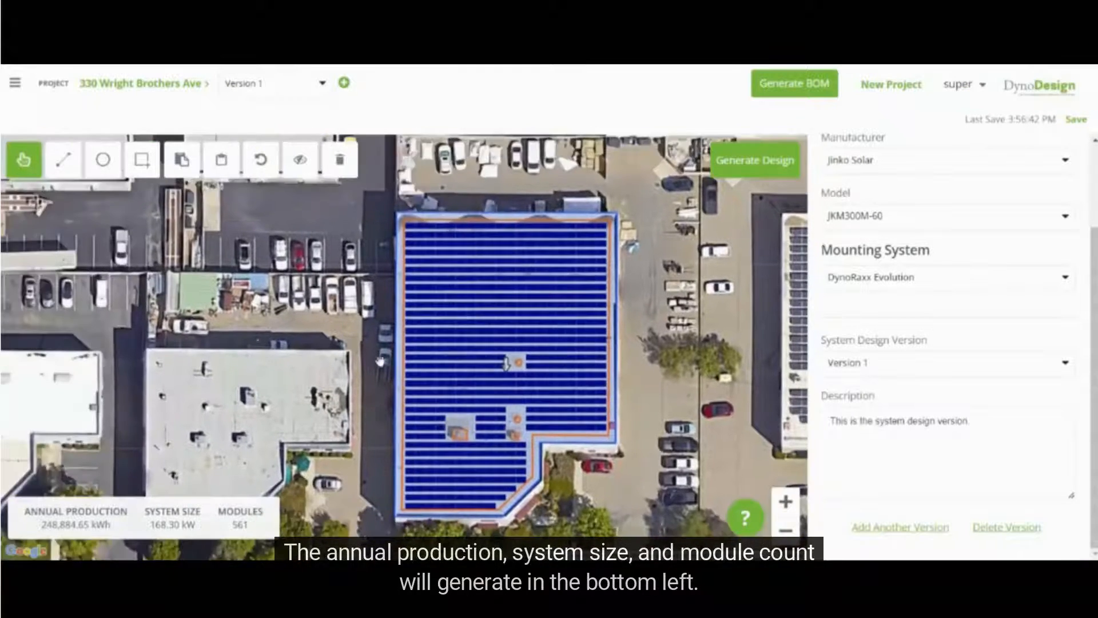
Toggle the visibility of the generated modules and leave them hidden on the roof
left_click(300, 159)
scroll(606, 421, "down", 2)
left_click(299, 160)
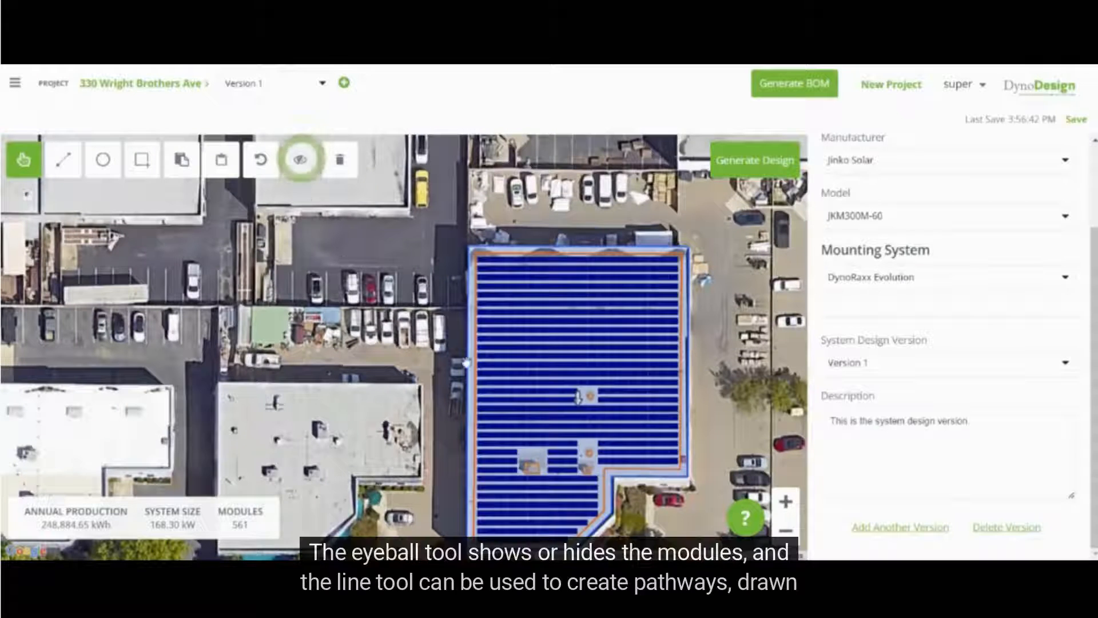
left_click(300, 160)
scroll(578, 399, "up", 2)
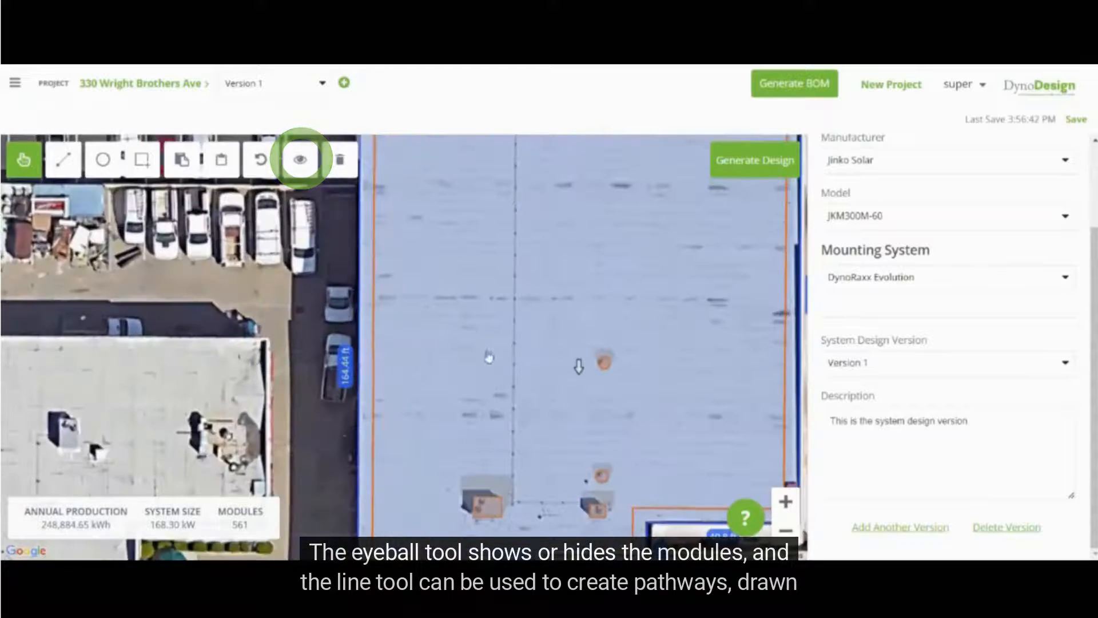
Draw a narrow pathway obstruction from the roof's north edge down to HVAC 1 and regenerate the design
scroll(490, 357, "down", 2)
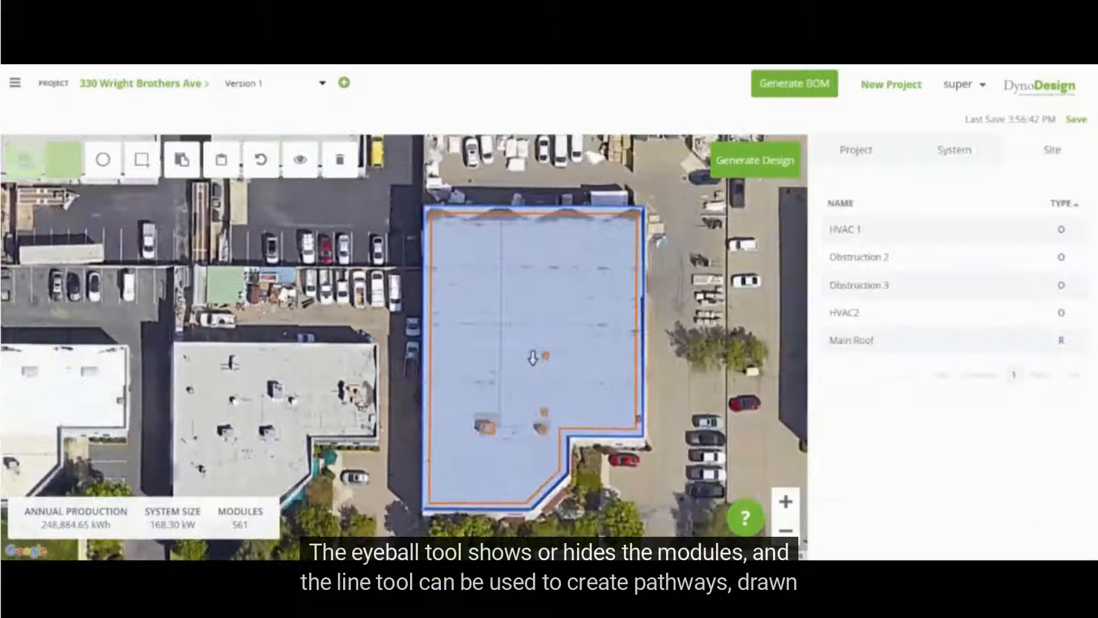
left_click(496, 210)
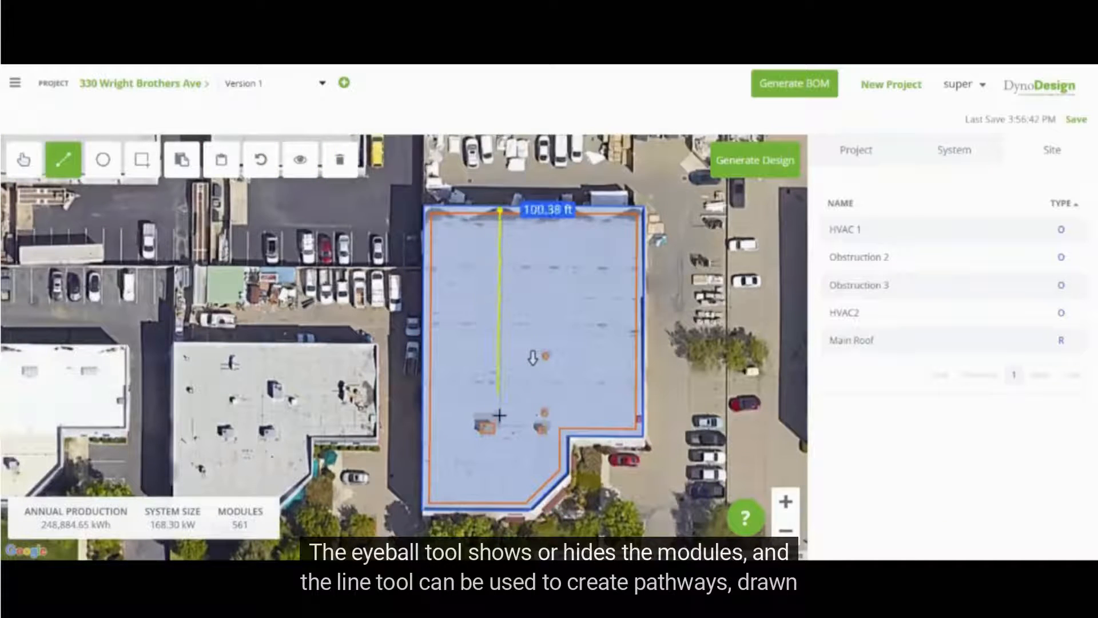
scroll(496, 416, "up", 2)
left_click(500, 440)
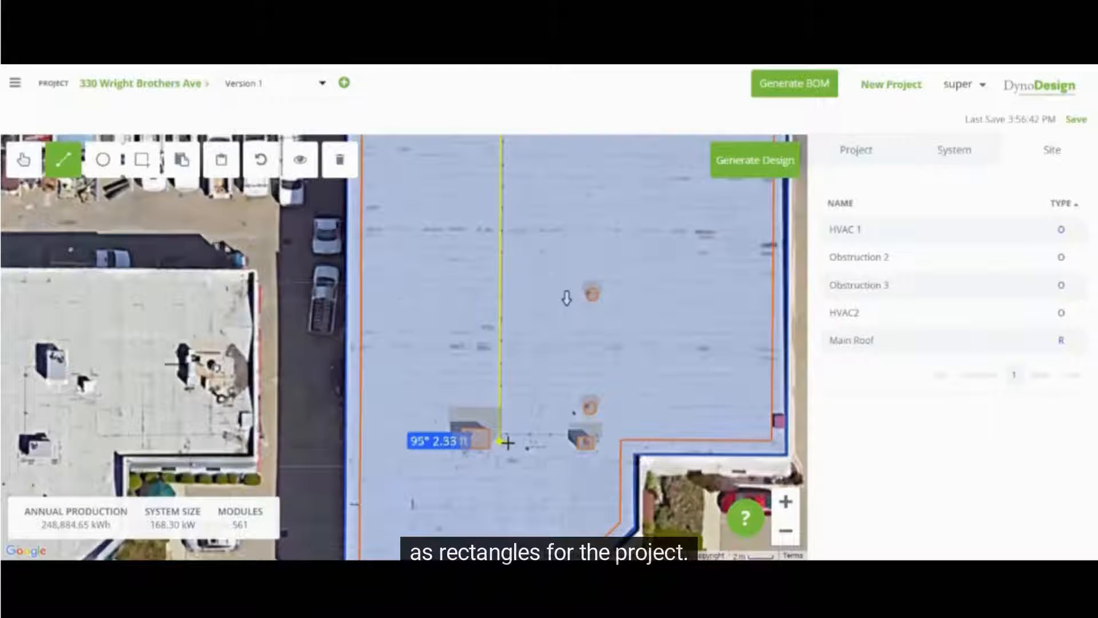
left_click(506, 440)
scroll(507, 426, "down", 1)
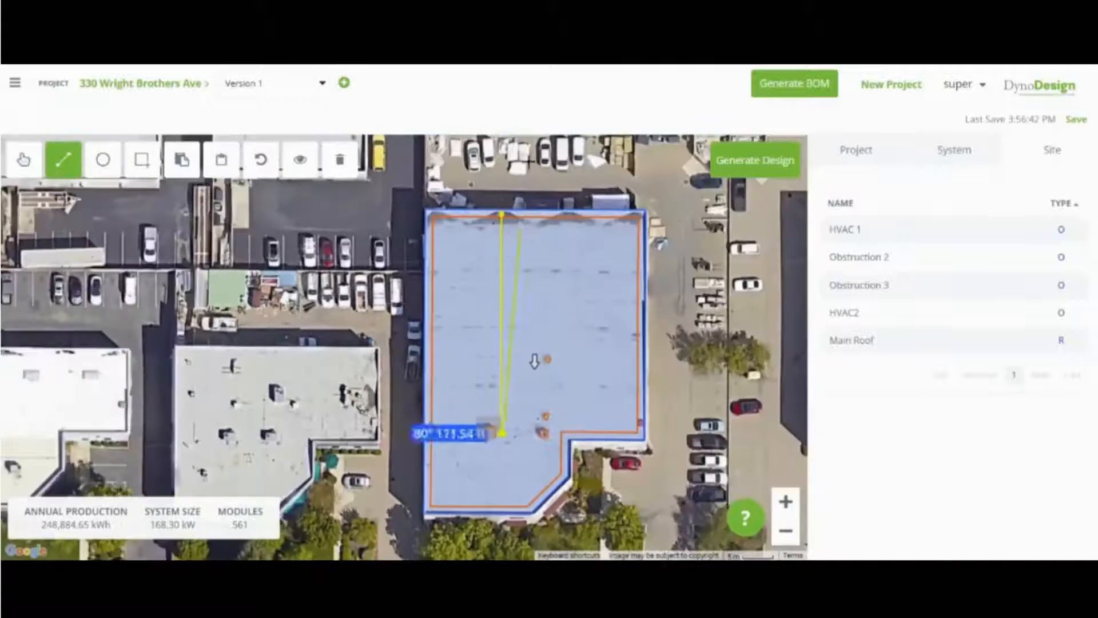
scroll(505, 220, "up", 1)
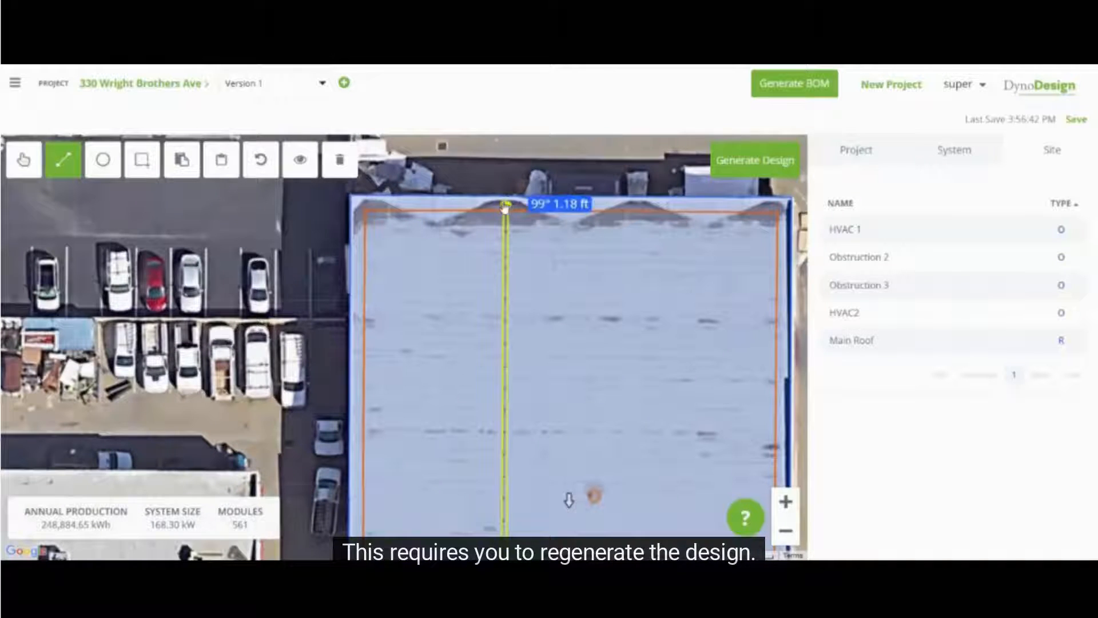
double_click(507, 203)
scroll(498, 343, "down", 1)
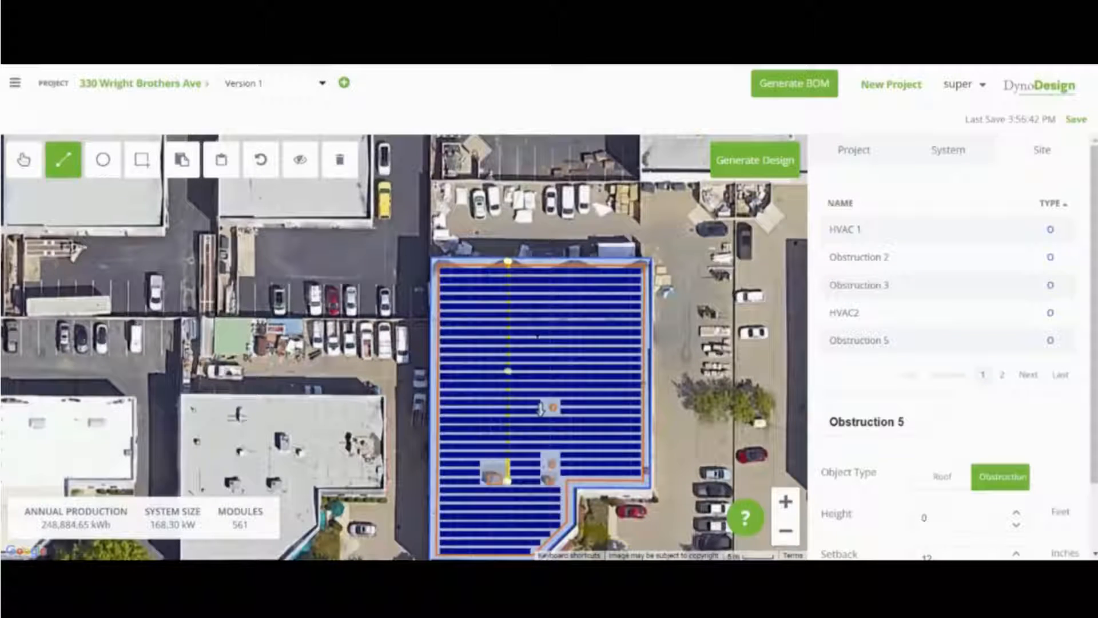
left_click(755, 160)
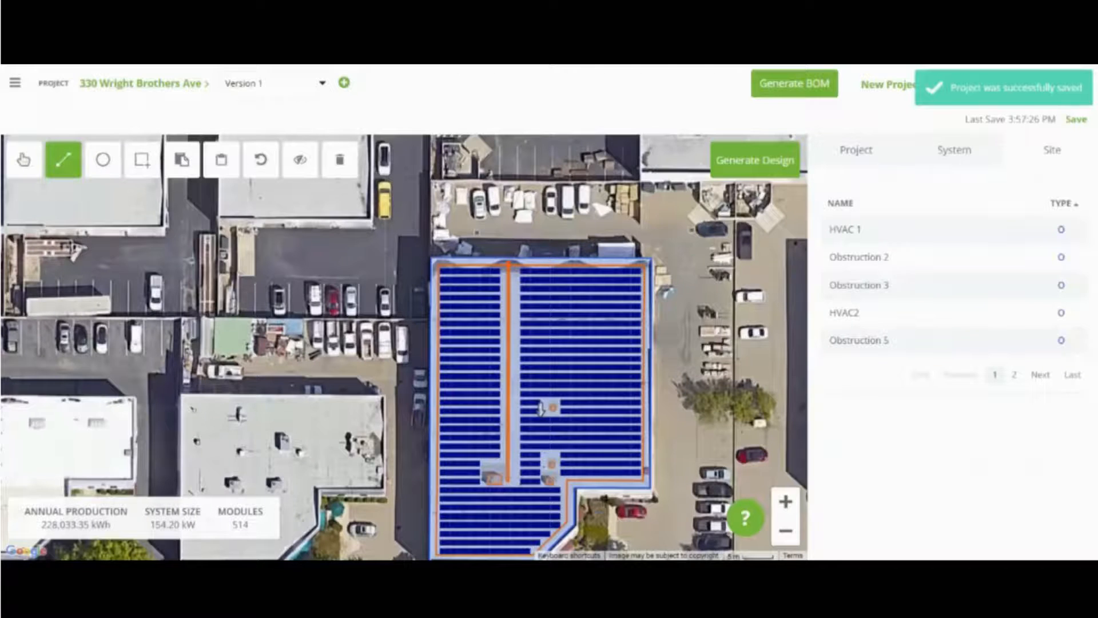
Delete the two rows of modules between the northernmost round obstruction and the roof's east edge to clear an access pathway
scroll(622, 469, "up", 1)
left_click(142, 160)
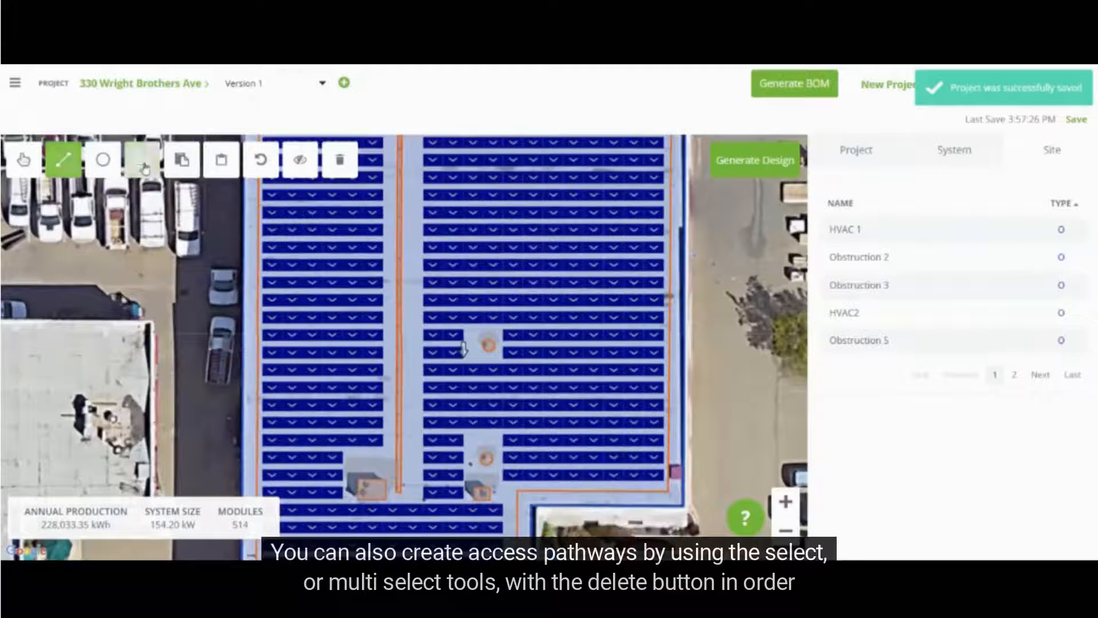
scroll(522, 333, "up", 1)
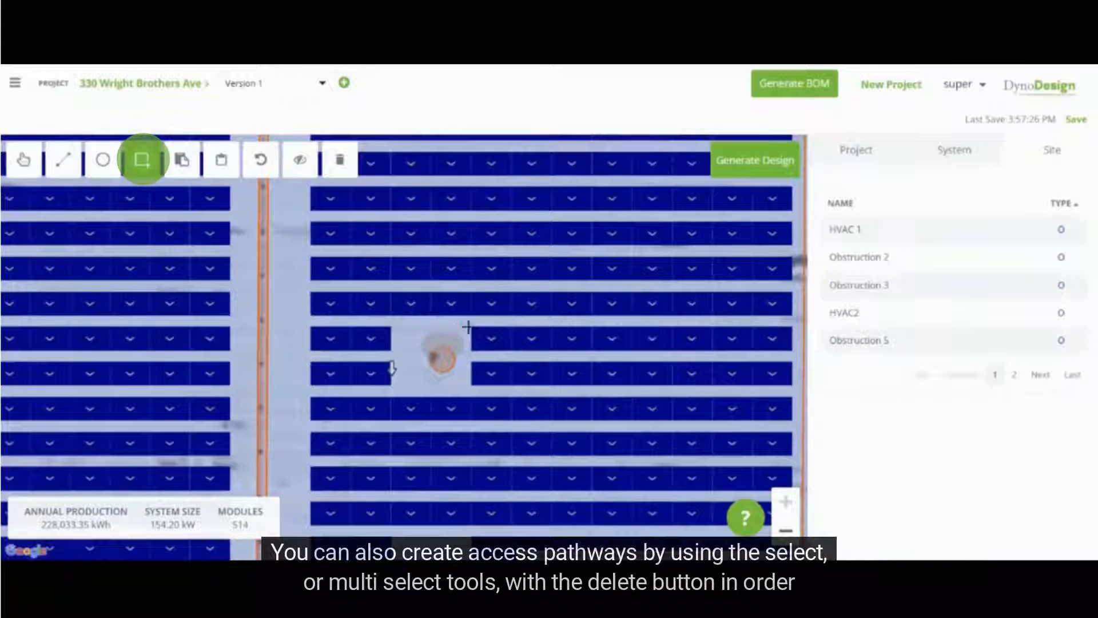
left_click_drag(461, 323, 799, 388)
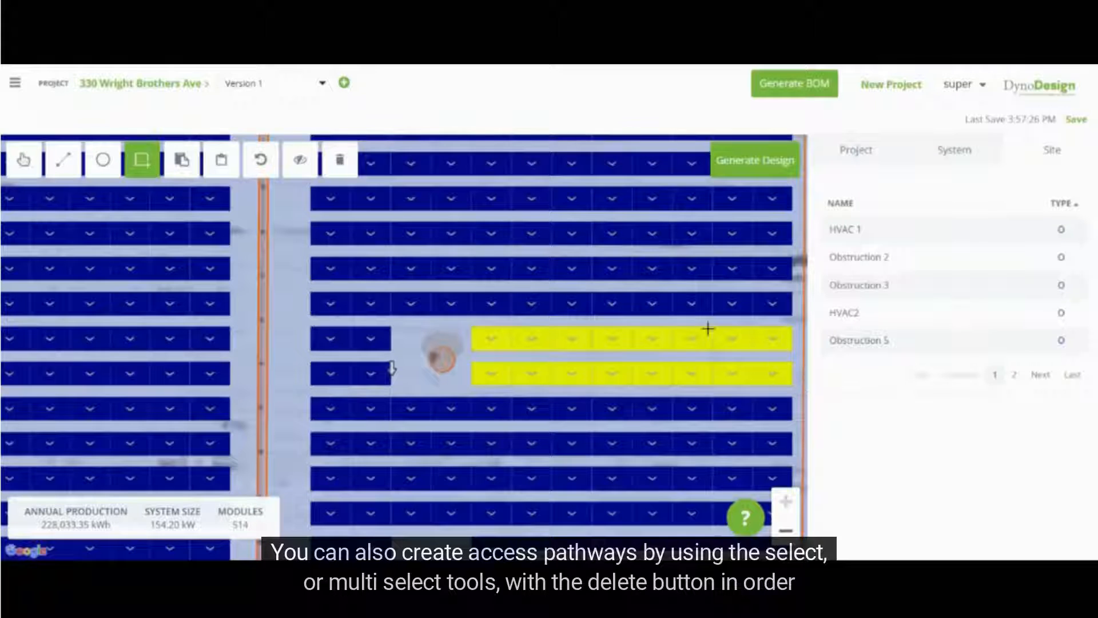
key("Delete")
Delete the row of four modules directly west of HVAC 1 and three more modules from the row above it
scroll(599, 368, "down", 2)
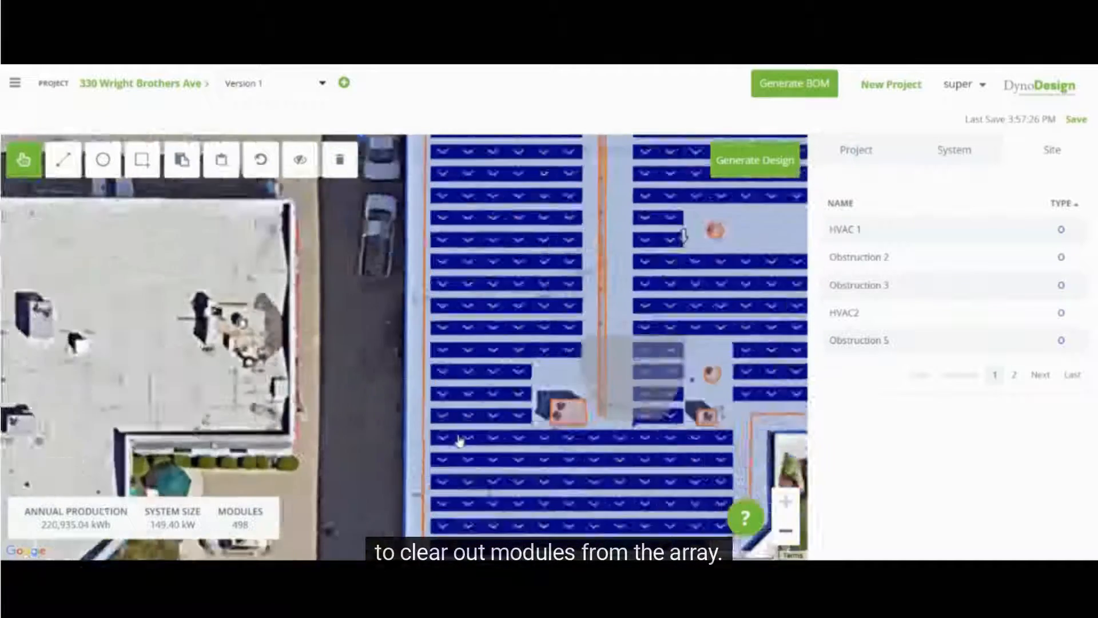
scroll(561, 400, "up", 2)
left_click_drag(555, 405, 441, 417)
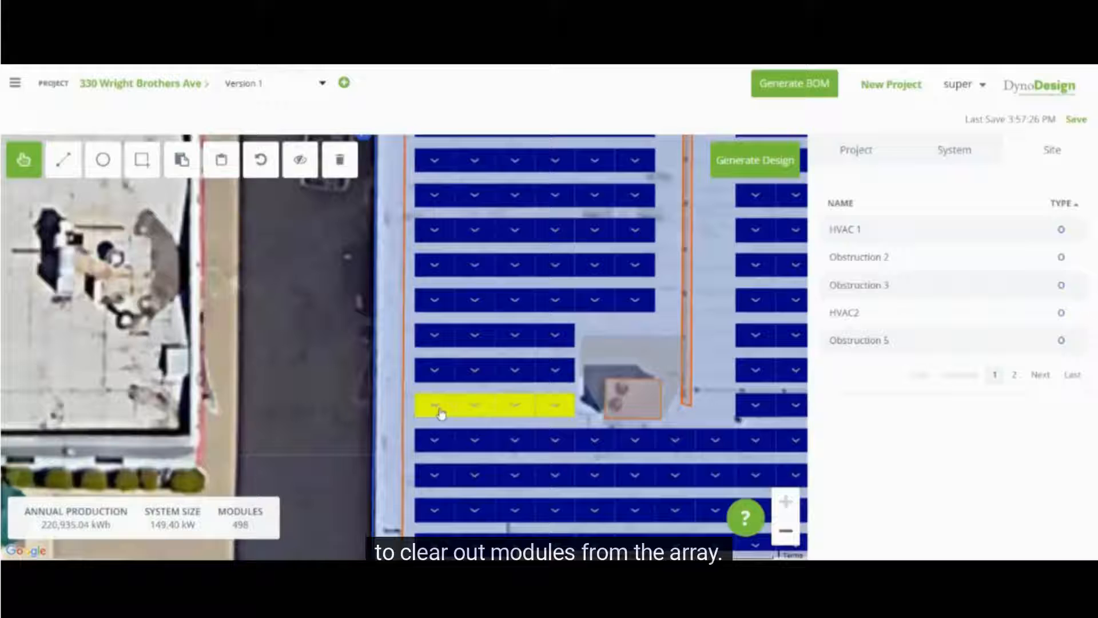
left_click(343, 177)
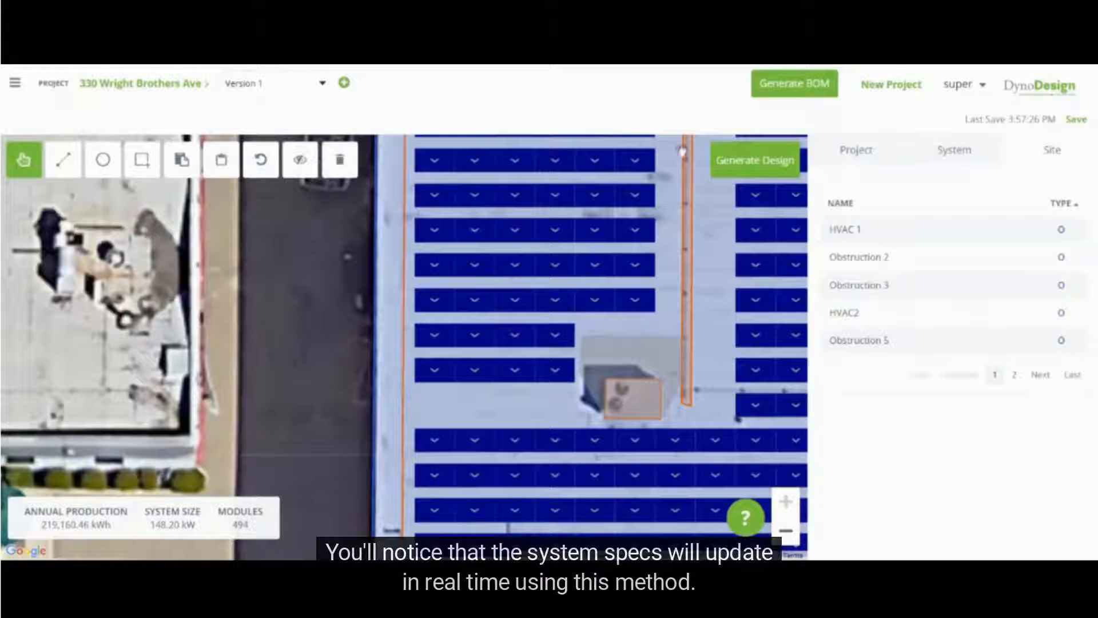
scroll(340, 382, "down", 3)
mouse_move(112, 530)
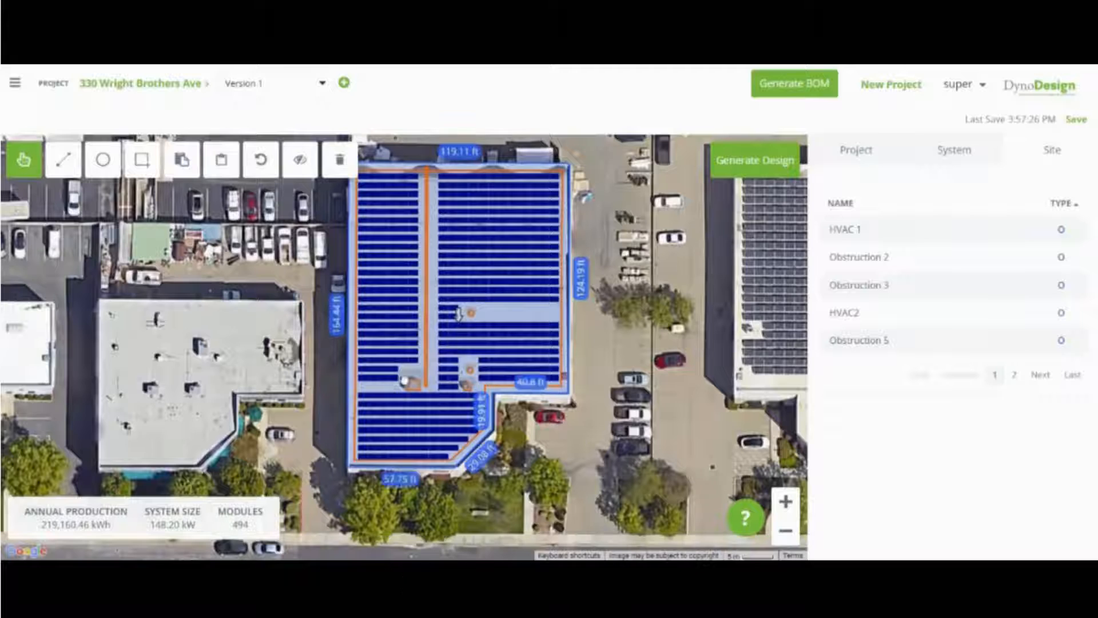
left_click(340, 159)
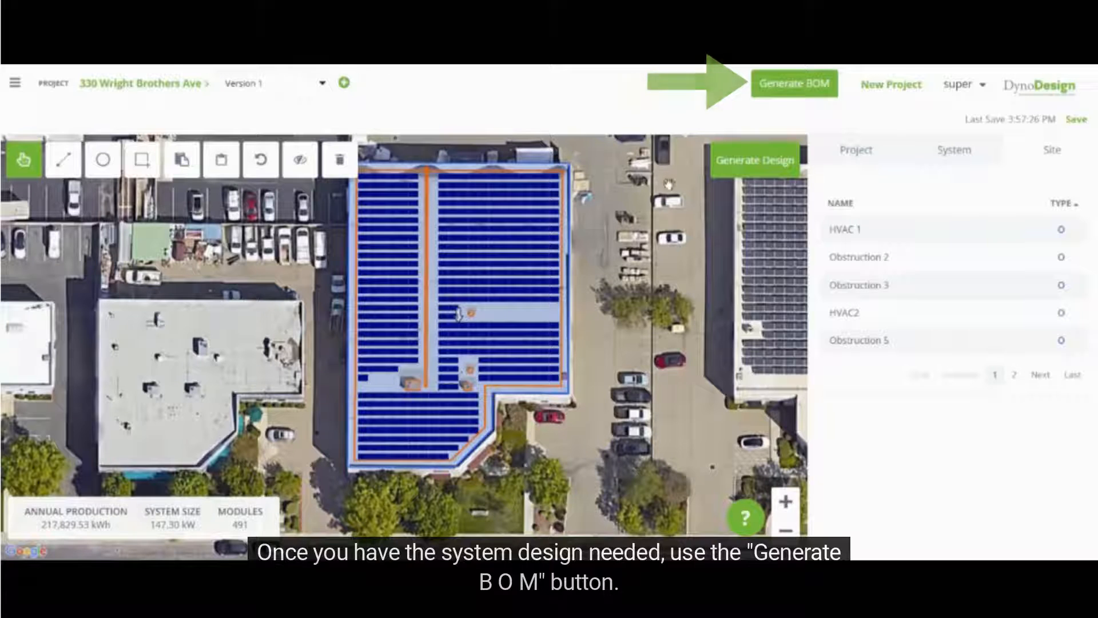
Generate the bill of materials with engineering values of wind speed 85 and ground snow load 30
left_click(803, 95)
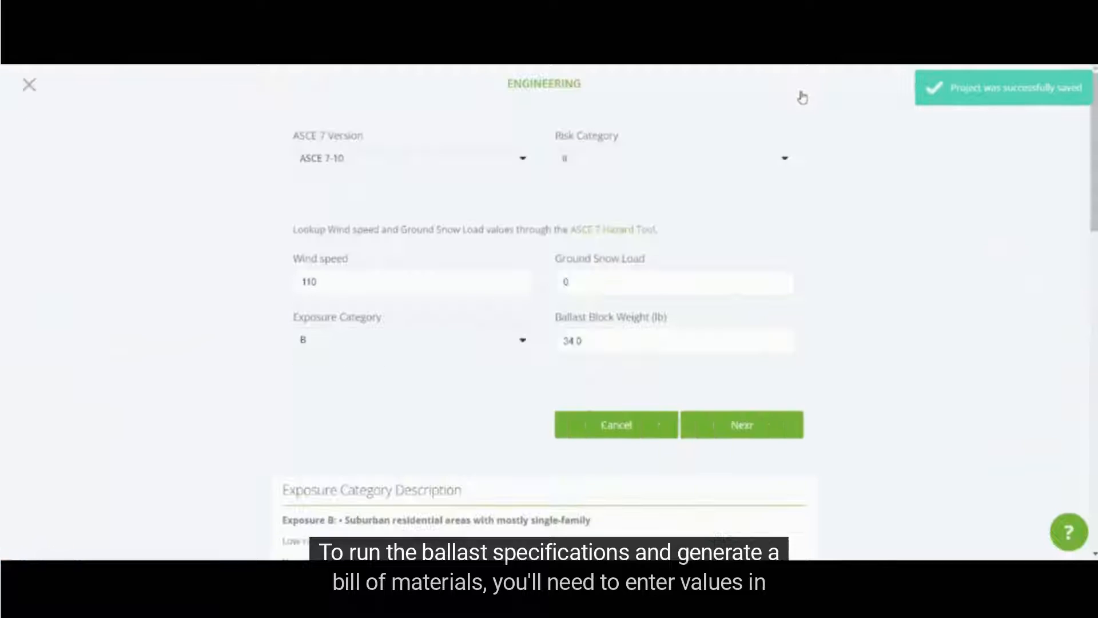
left_click_drag(359, 286, 241, 283)
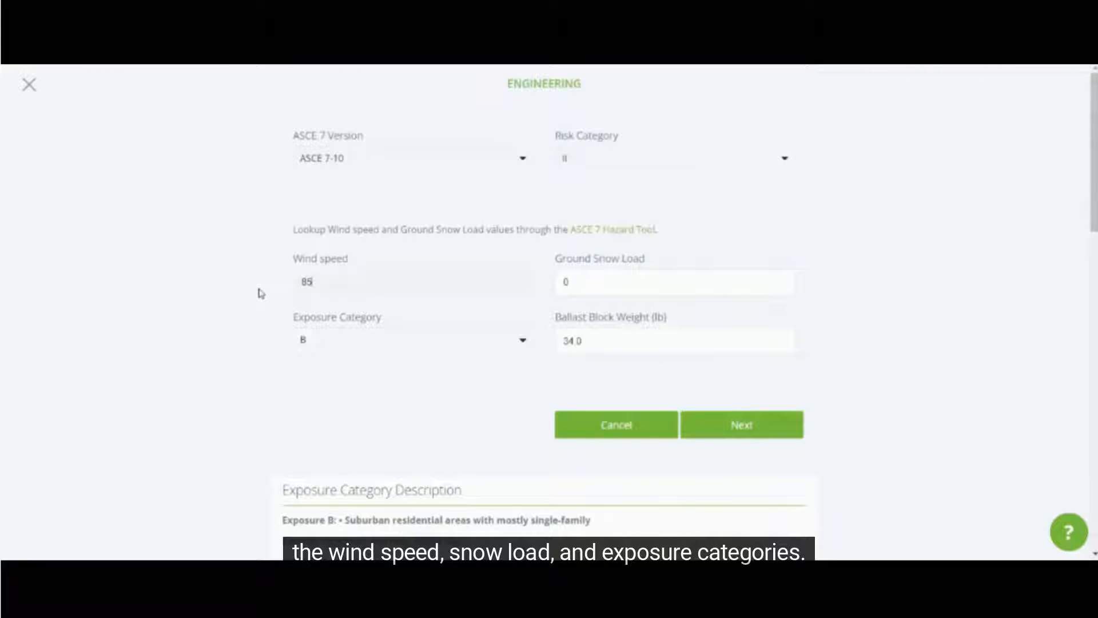
left_click_drag(588, 282, 506, 283)
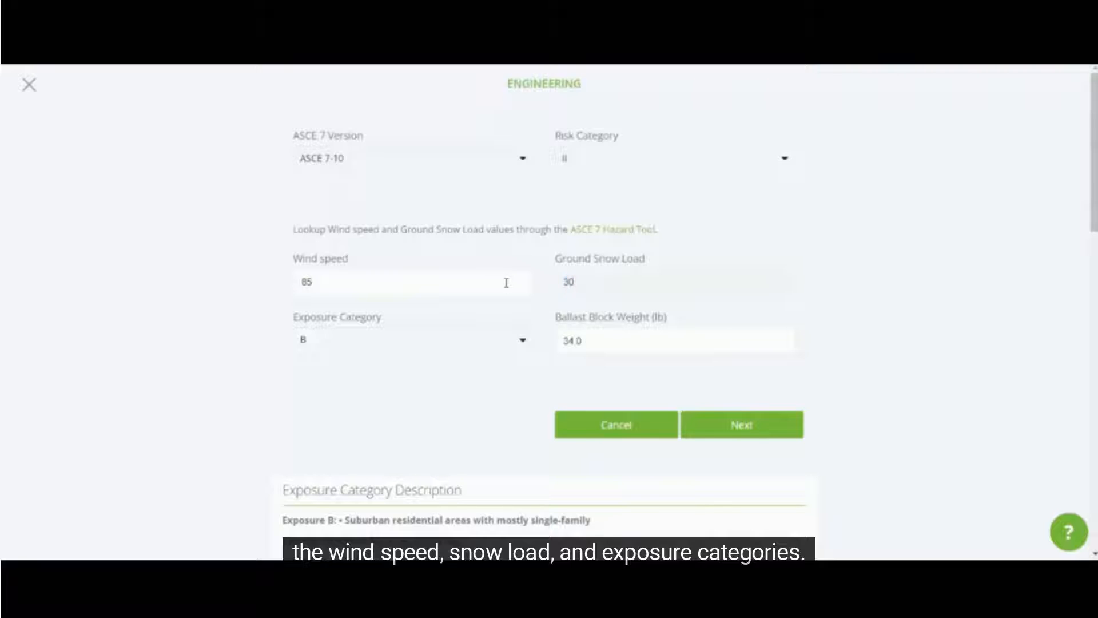
left_click(719, 430)
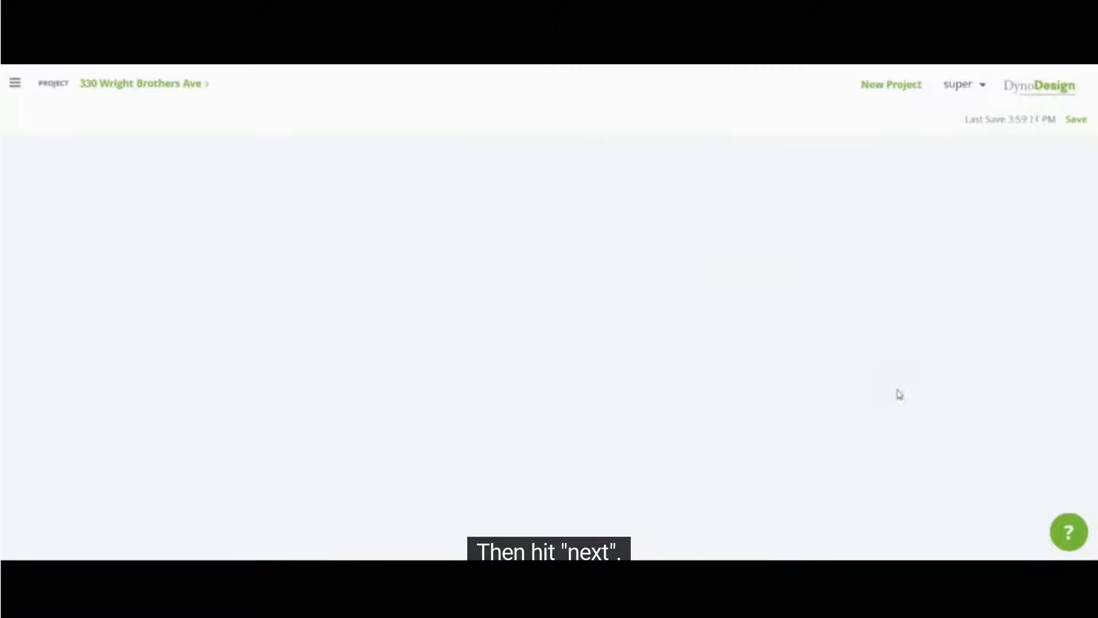
Set the quantity of the optional 10' Wire Pocket to 4 in the racking list
scroll(621, 352, "down", 4)
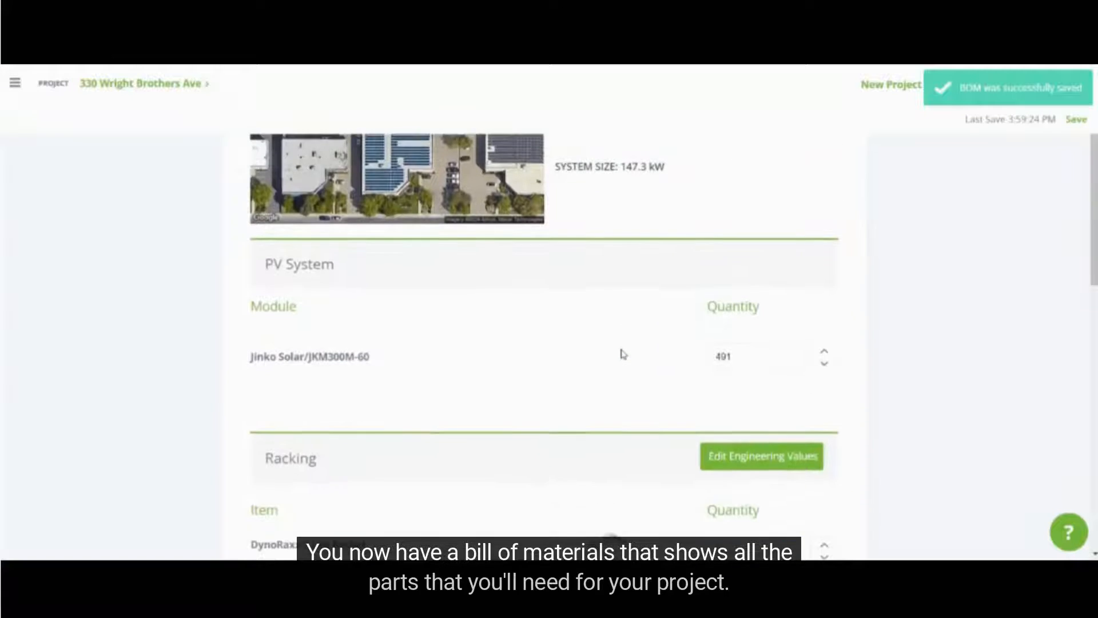
scroll(295, 360, "down", 2)
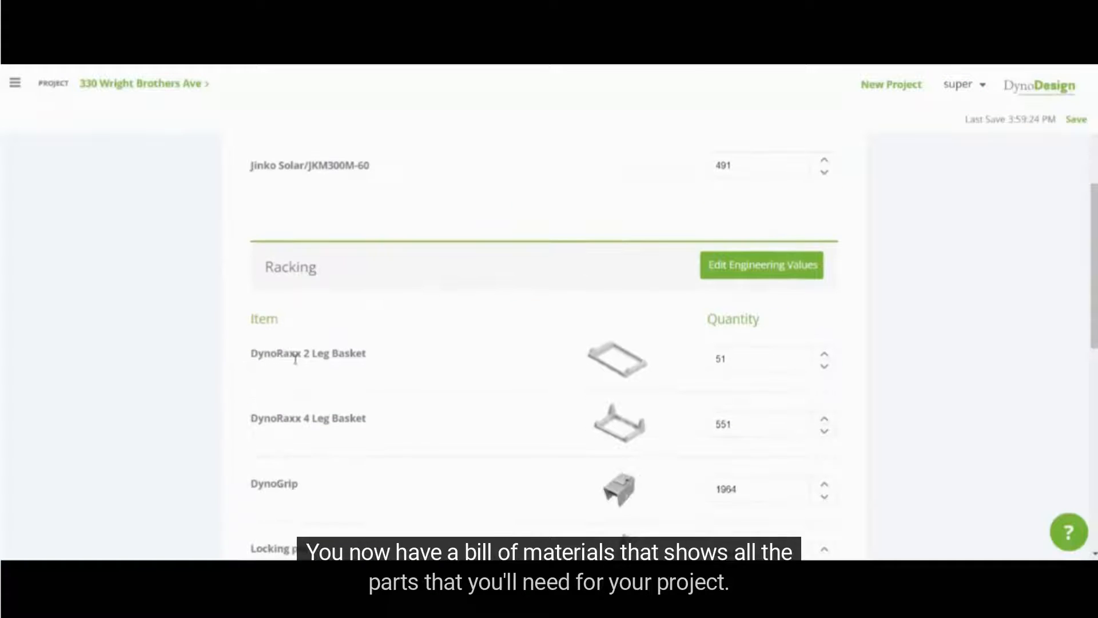
scroll(749, 475, "down", 3)
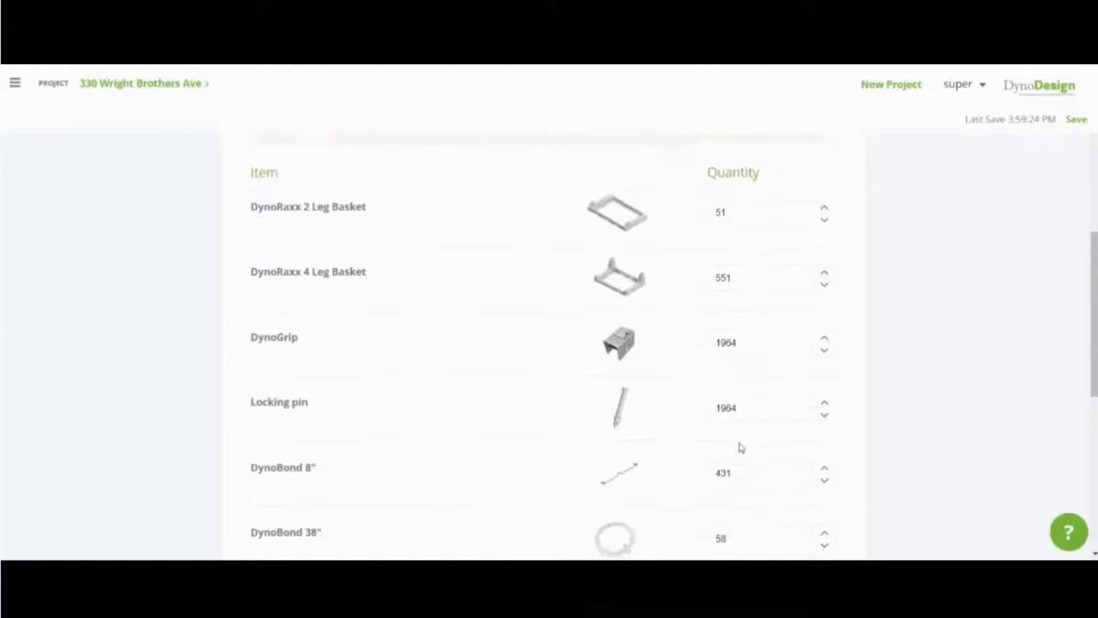
scroll(780, 450, "down", 4)
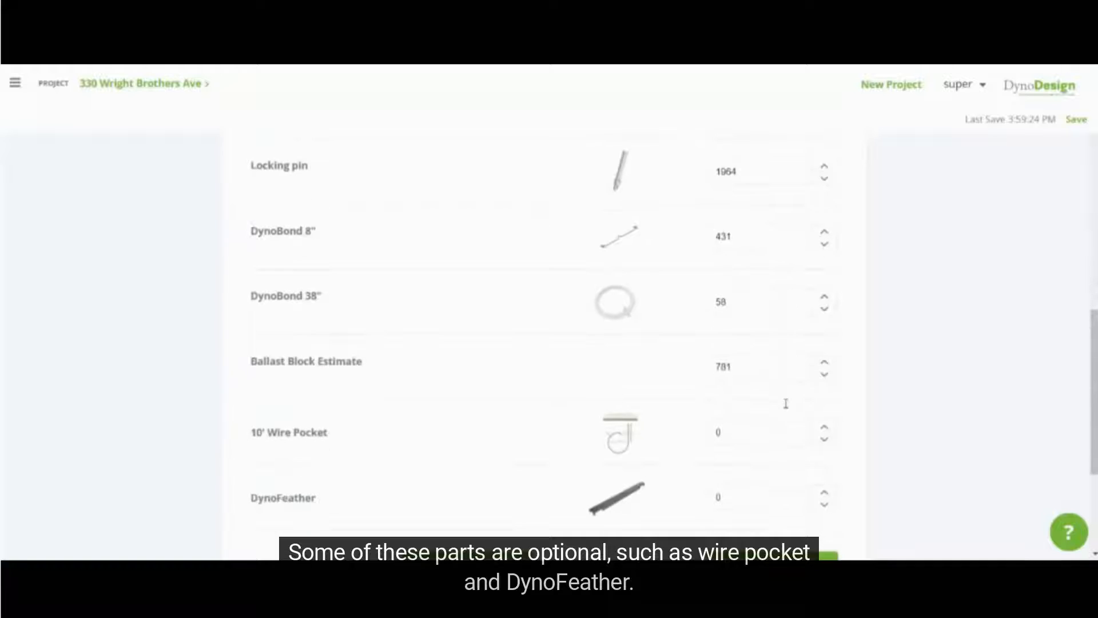
scroll(787, 408, "down", 1)
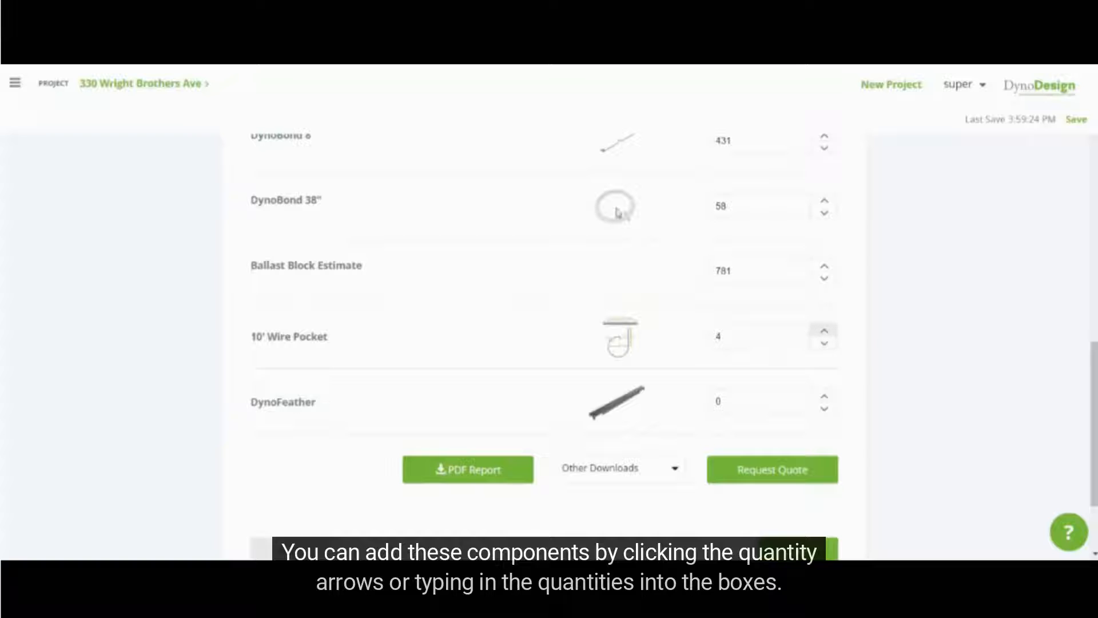
Generate the project's structural report as a PDF and open the downloaded file
scroll(473, 265, "down", 2)
left_click(453, 377)
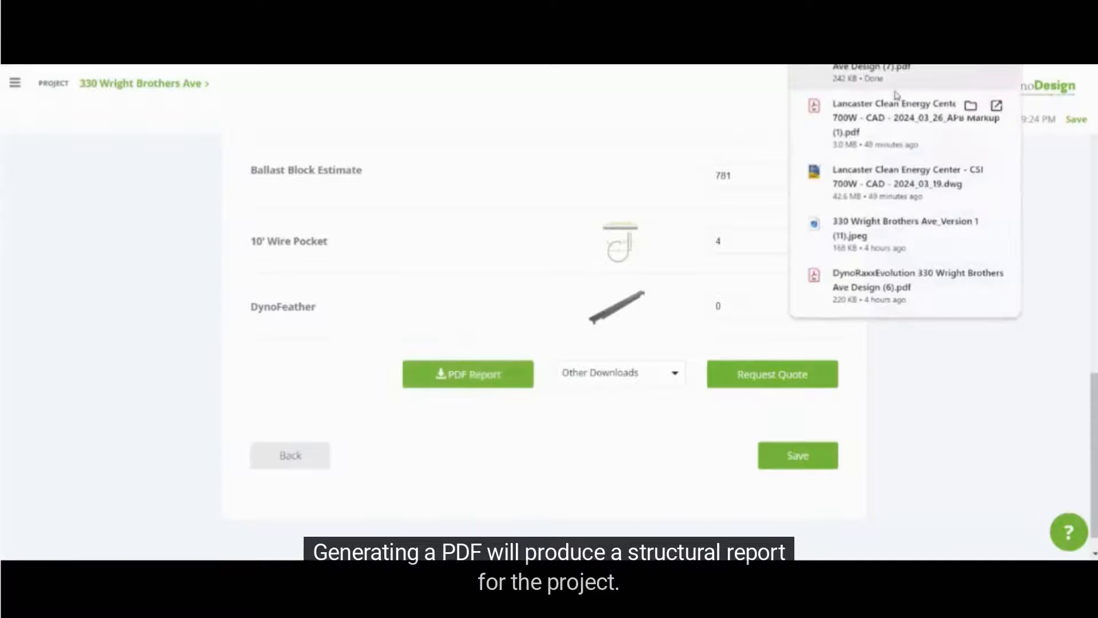
left_click(907, 76)
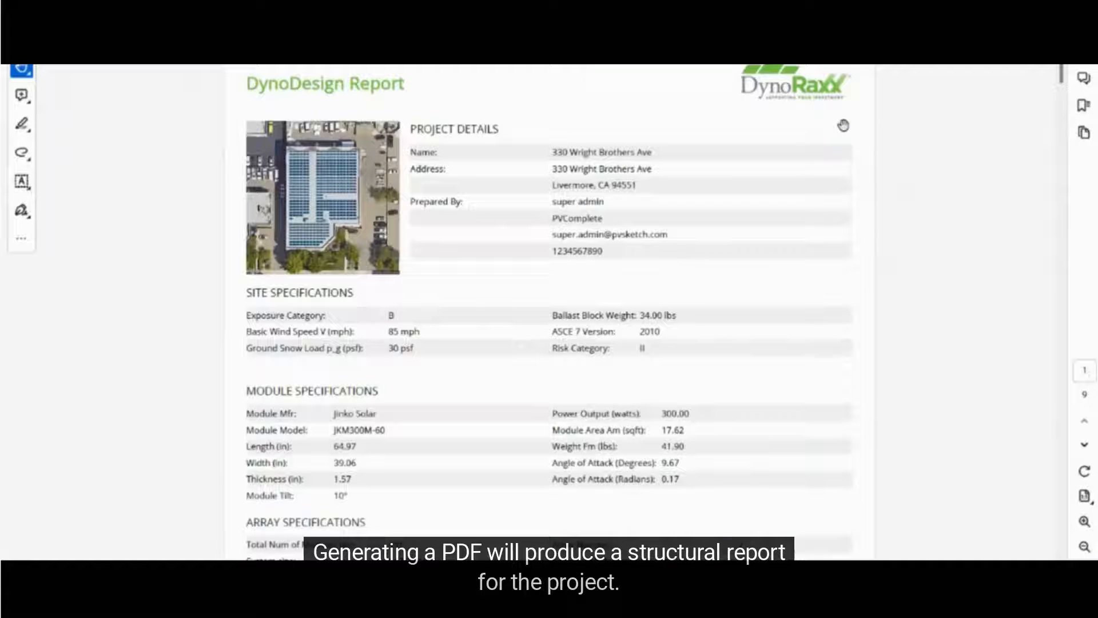
Review the report's project, site, module and array specifications, roof details, bill of materials and roof layout image
scroll(805, 356, "down", 2)
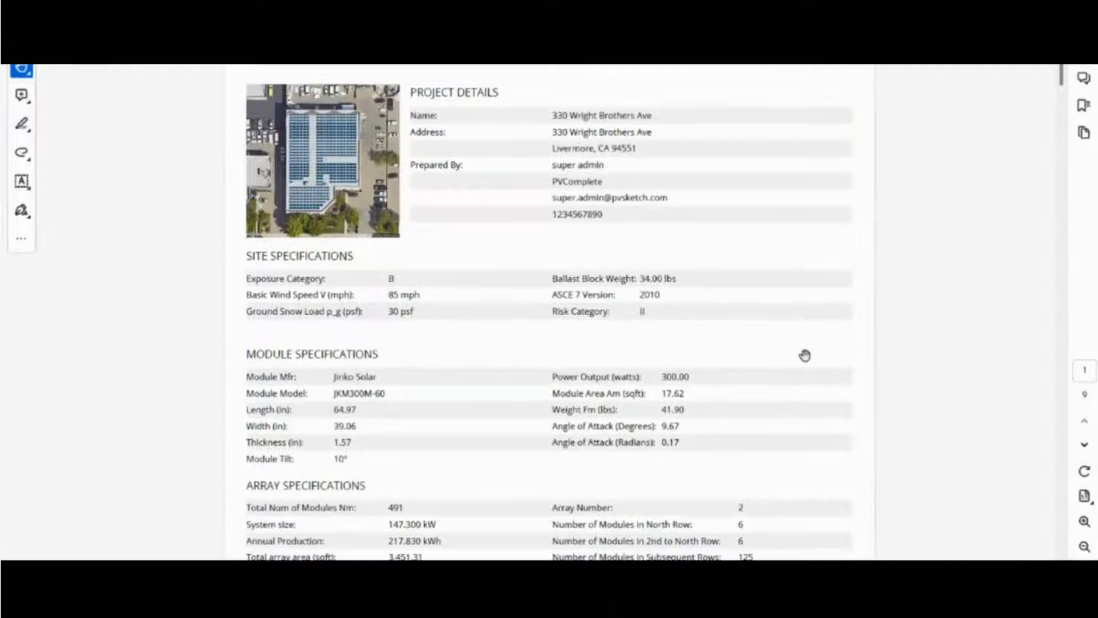
scroll(805, 355, "down", 8)
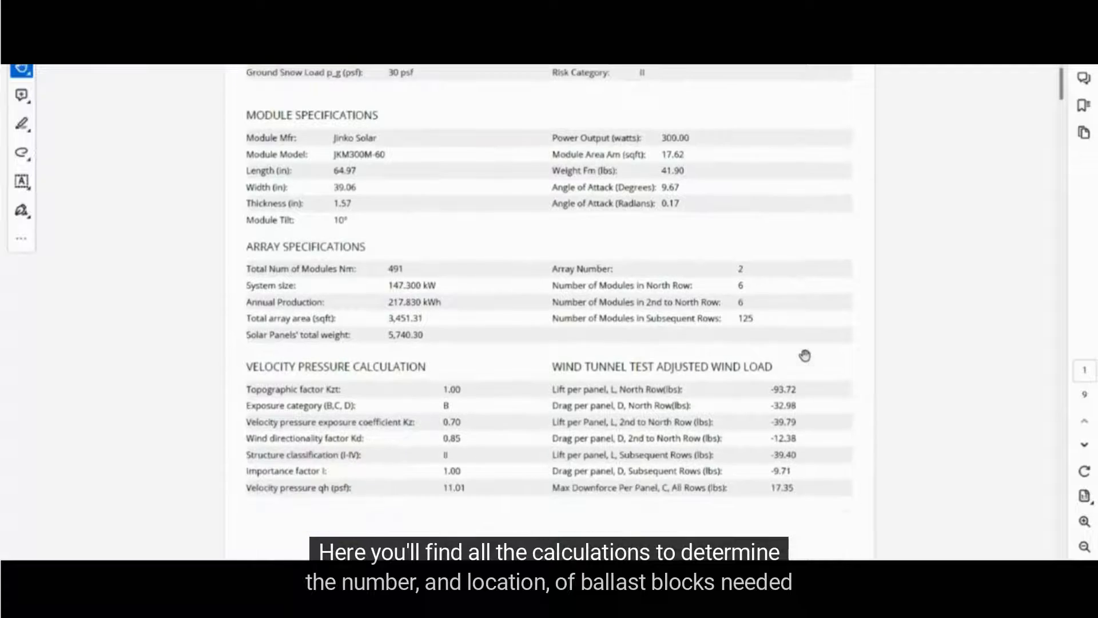
scroll(804, 356, "down", 9)
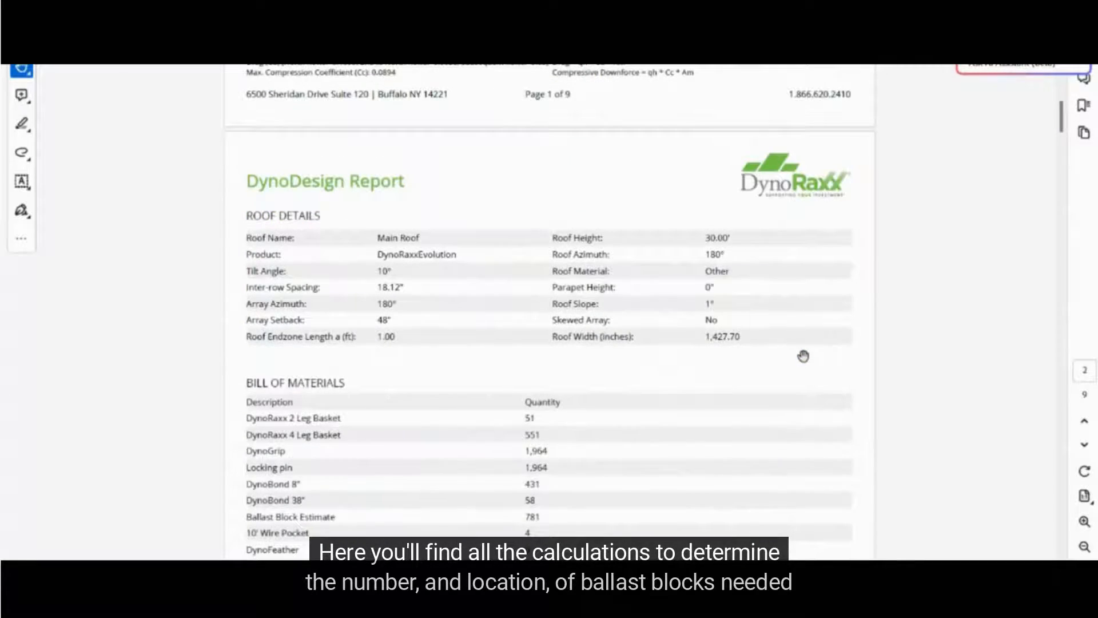
scroll(805, 355, "down", 3)
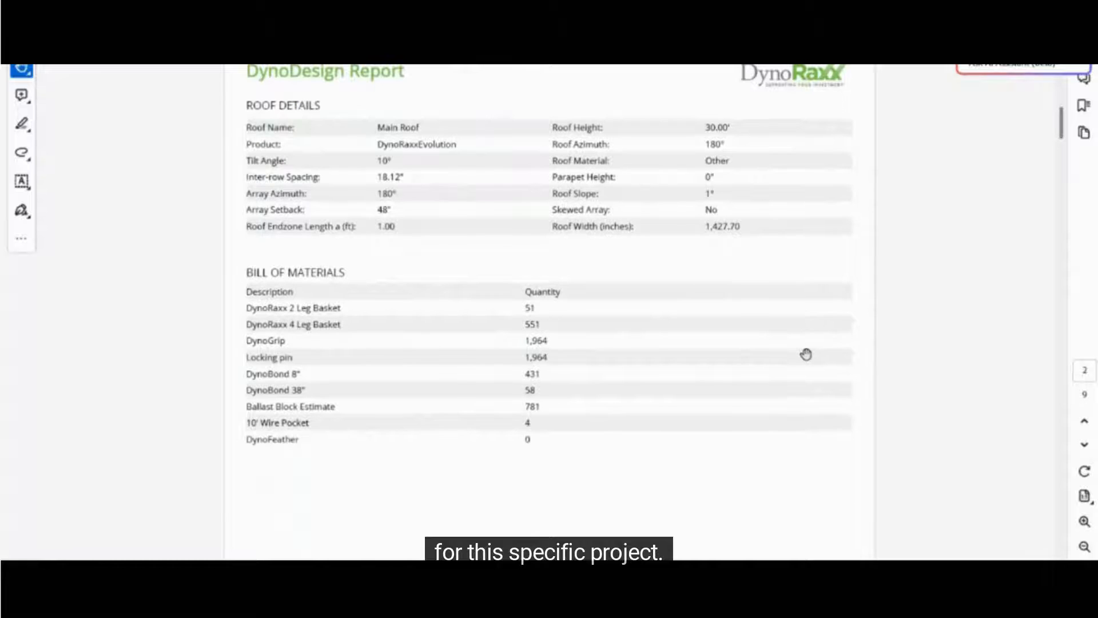
scroll(806, 355, "down", 15)
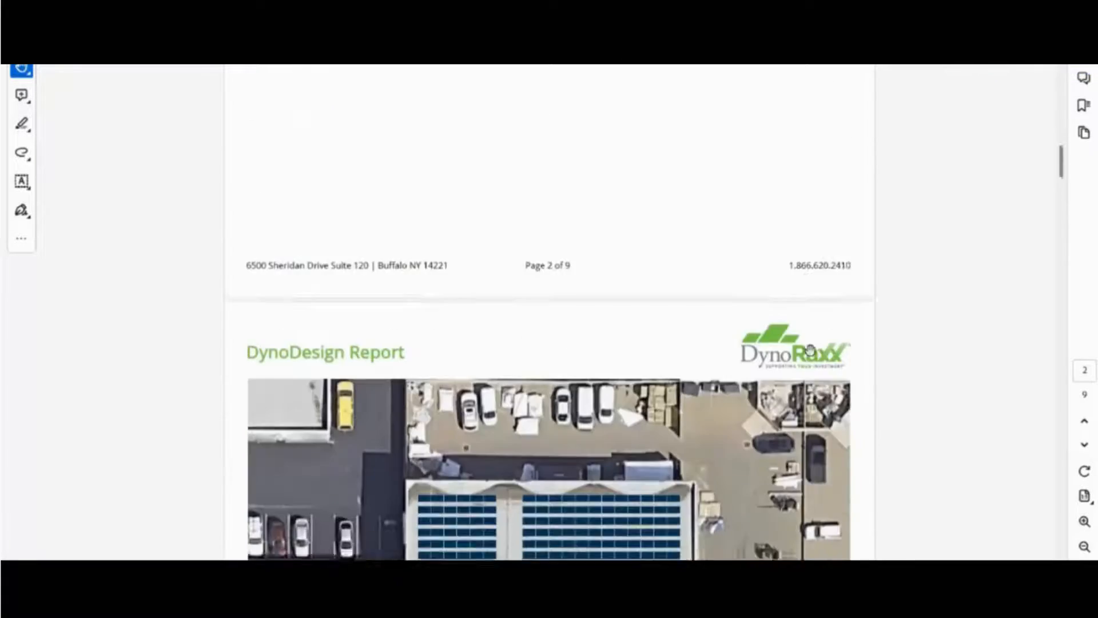
scroll(811, 348, "down", 10)
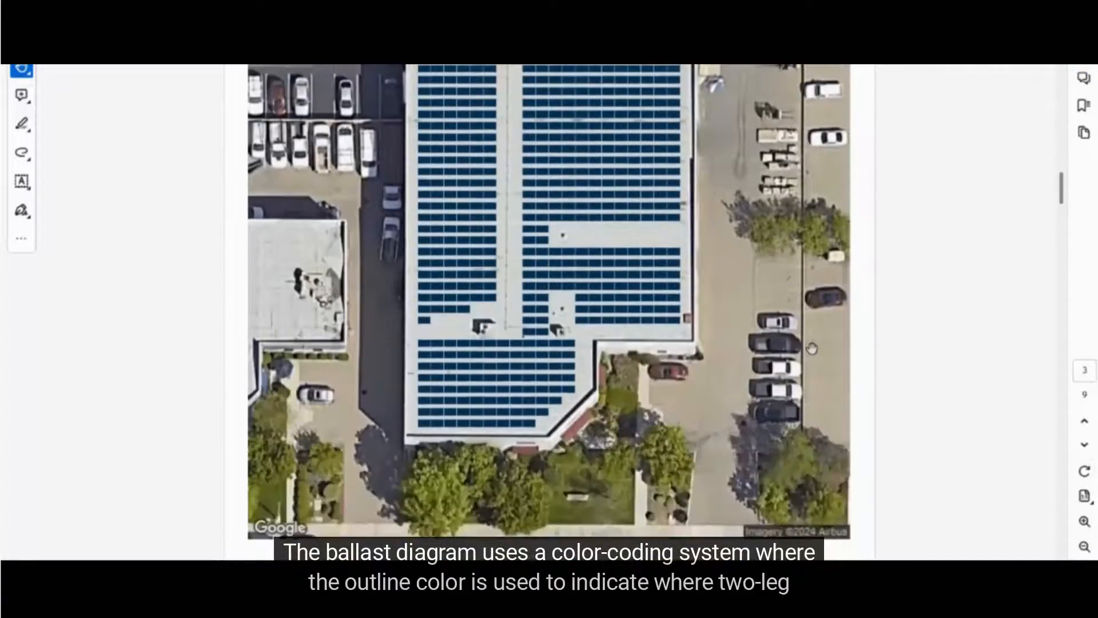
Examine the Main Roof Array 1 ballast diagram, comparing basket outline and fill colors with the basket-leg and ballast-quantity legends
scroll(811, 349, "down", 18)
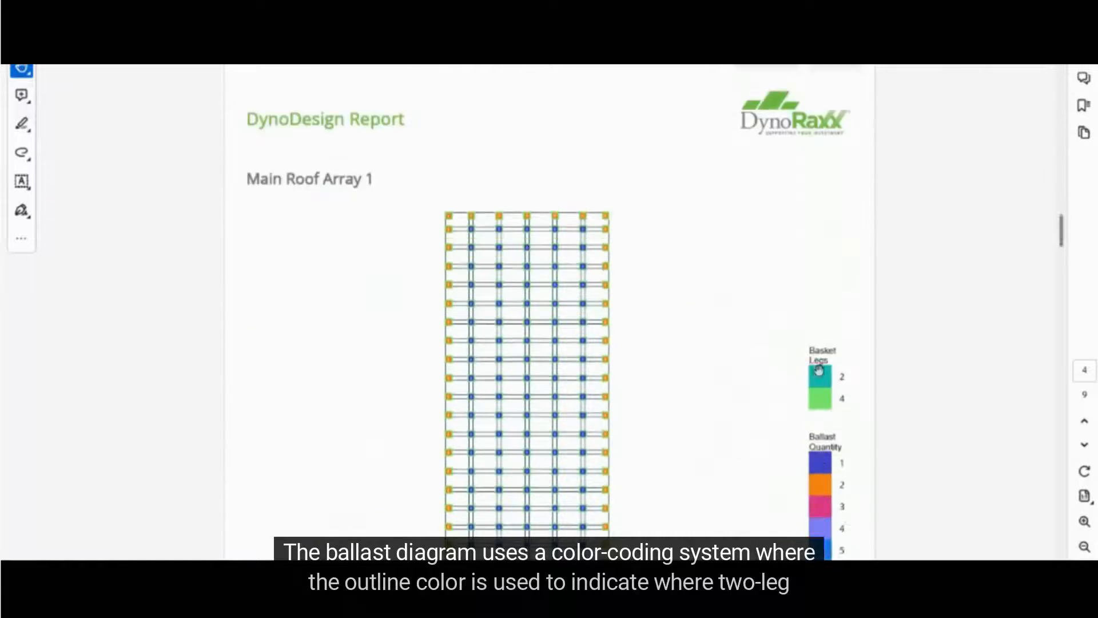
scroll(811, 379, "down", 3)
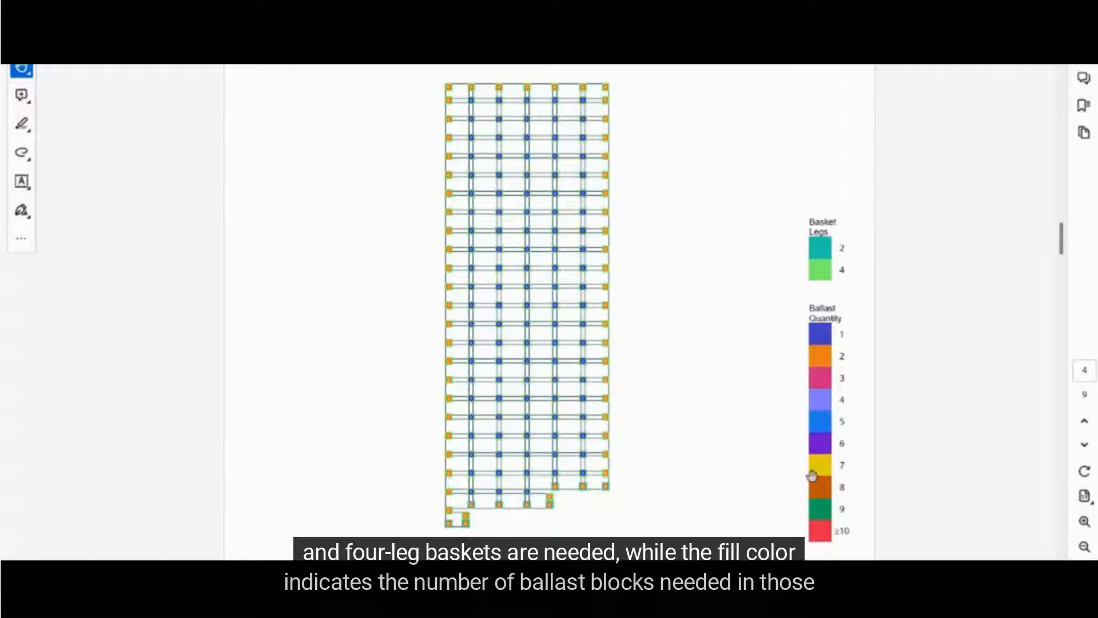
scroll(607, 473, "up", 6)
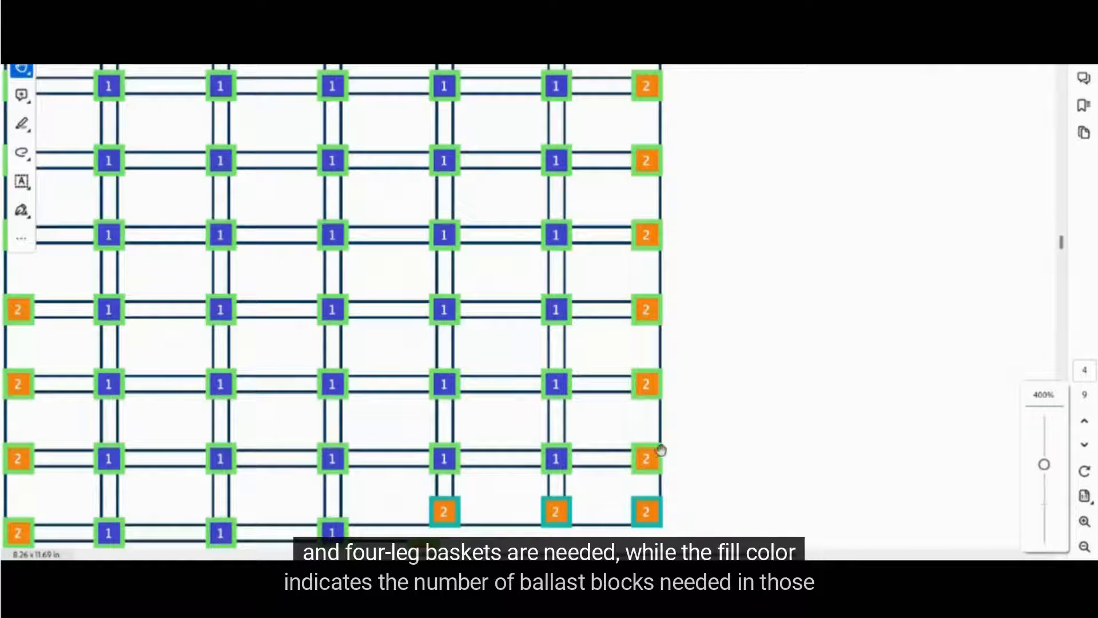
scroll(662, 377, "down", 5)
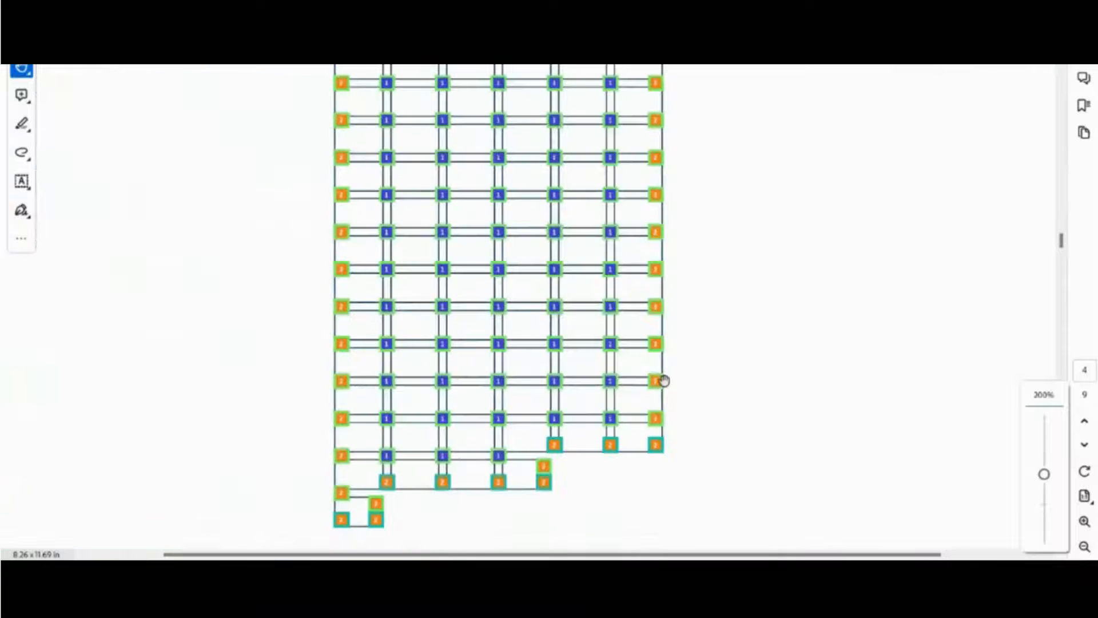
scroll(675, 357, "down", 1)
scroll(679, 343, "down", 5)
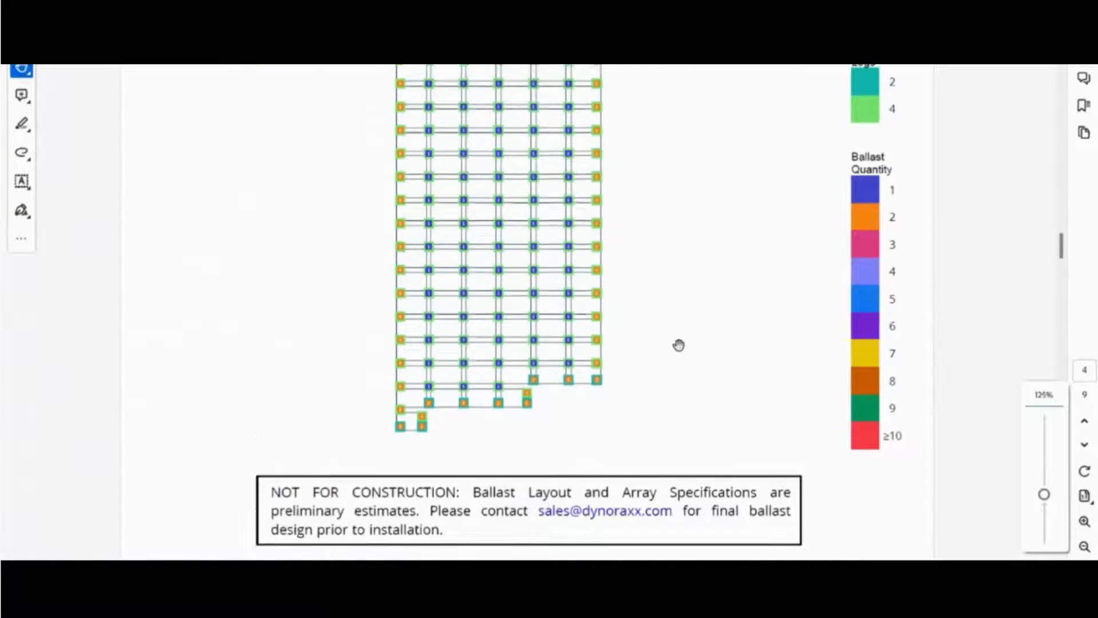
Review Array 1's specifications, bill of materials, wind loads, ballast requirements and structural integrity, continuing to the Main Roof Array 2 diagram
scroll(737, 397, "down", 2)
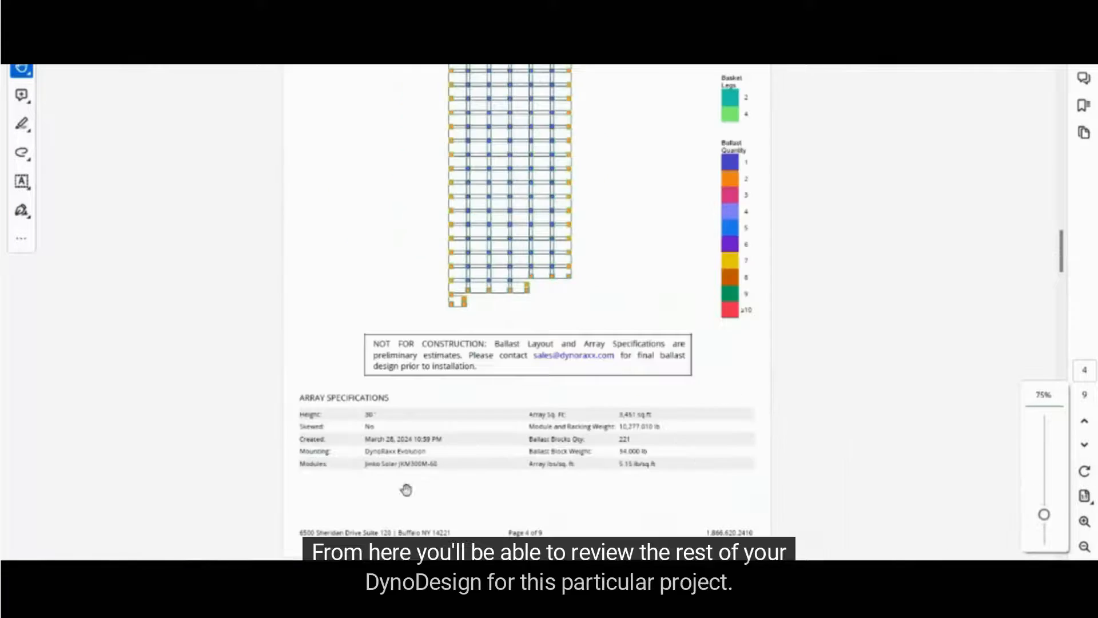
scroll(646, 480, "down", 10)
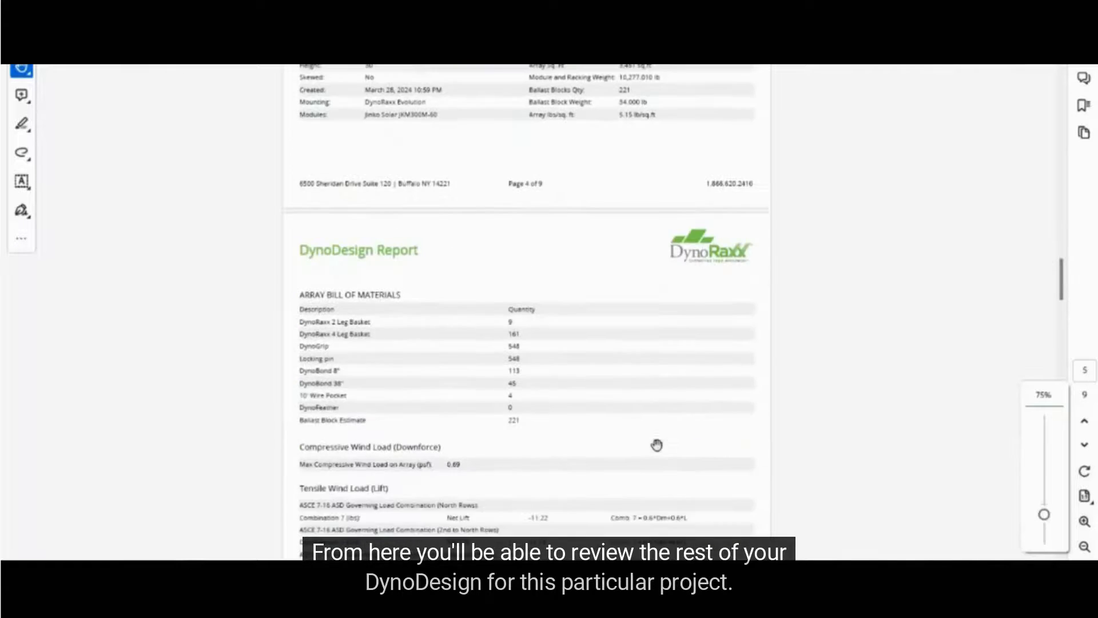
scroll(658, 435, "down", 8)
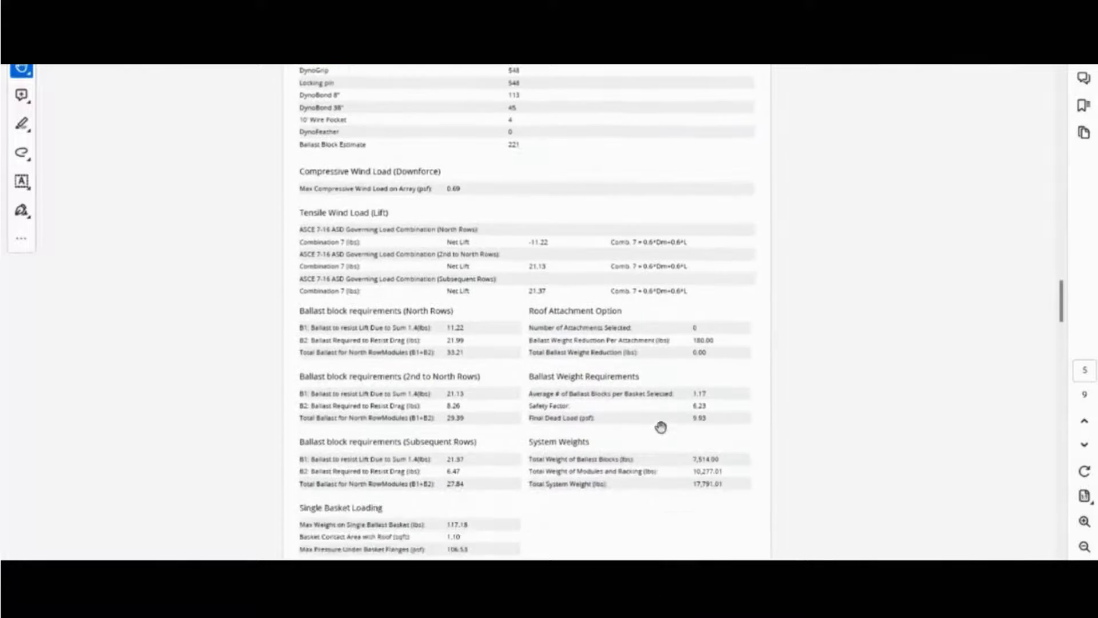
scroll(663, 434, "down", 10)
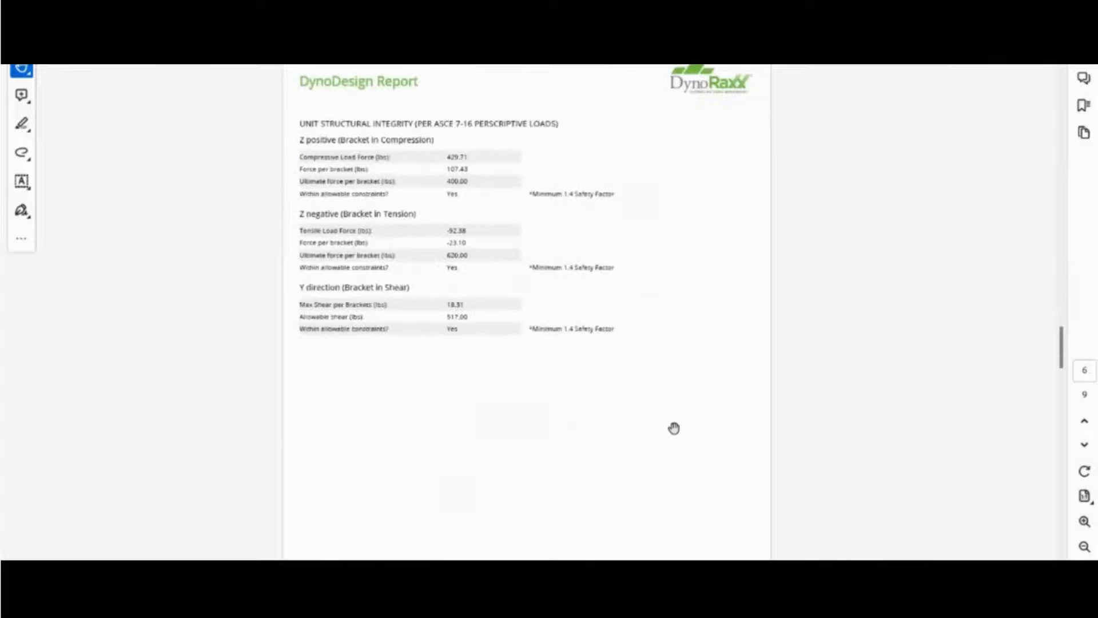
scroll(677, 437, "down", 5)
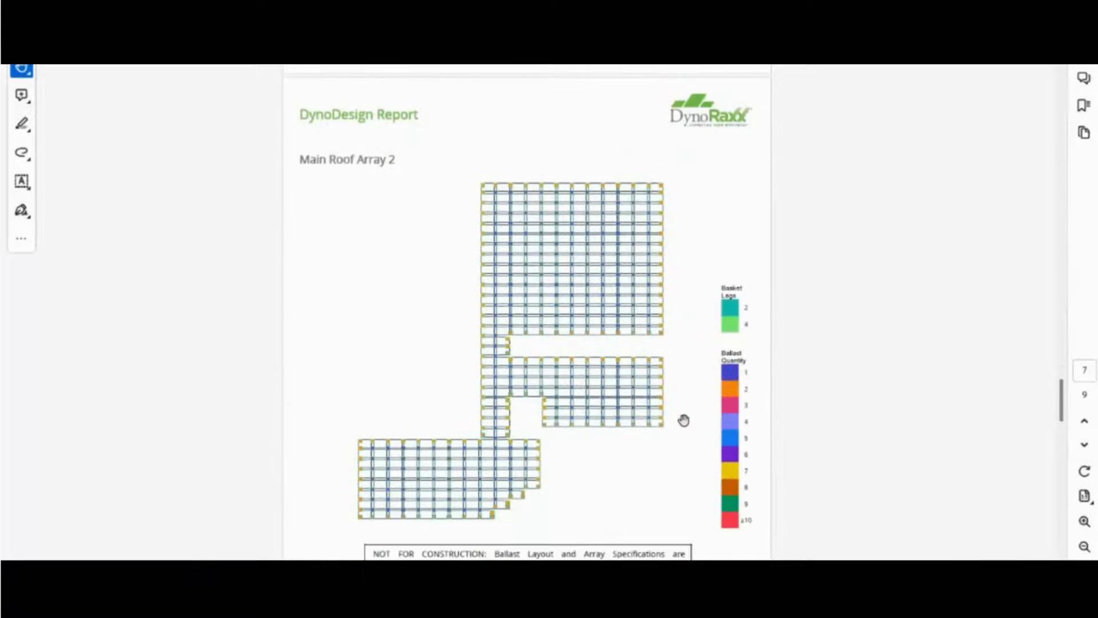
Examine the Main Roof Array 2 ballast diagram up close, continuing to its array specifications and bill of materials
scroll(684, 419, "up", 6)
scroll(597, 401, "down", 6)
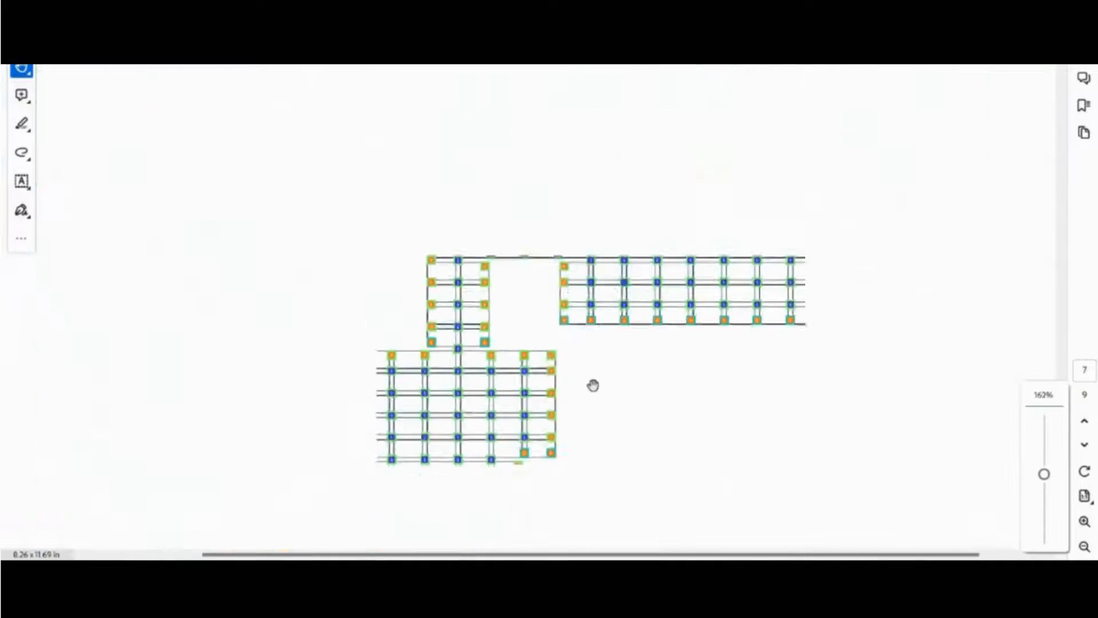
scroll(593, 386, "down", 6)
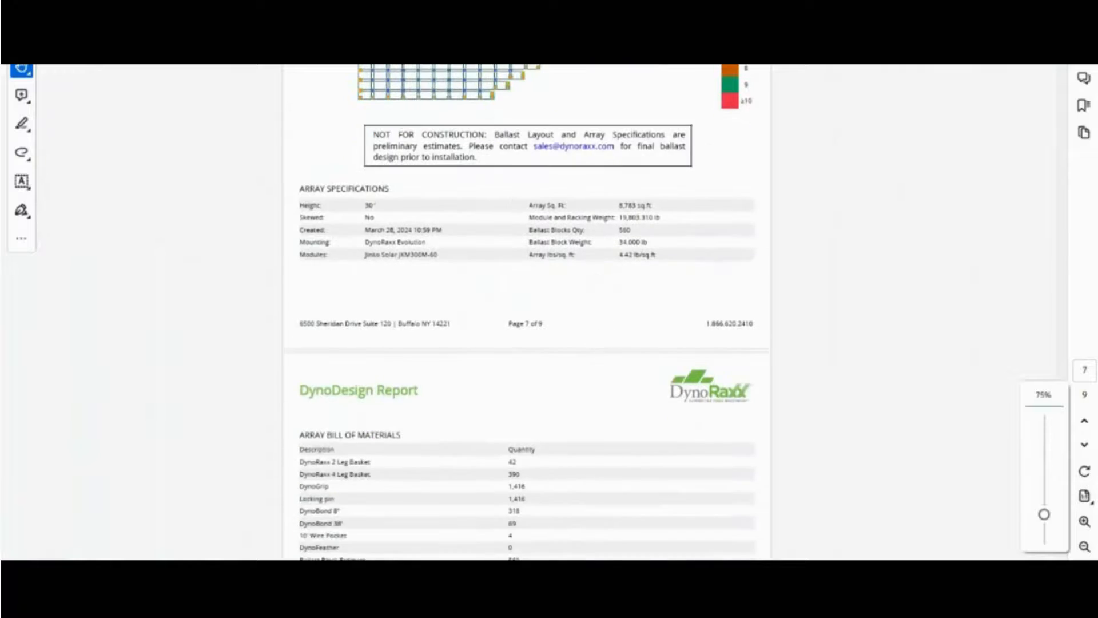
Switch back to DynoDesign in Chrome and start a quote request for the project's bill of materials
mouse_move(449, 572)
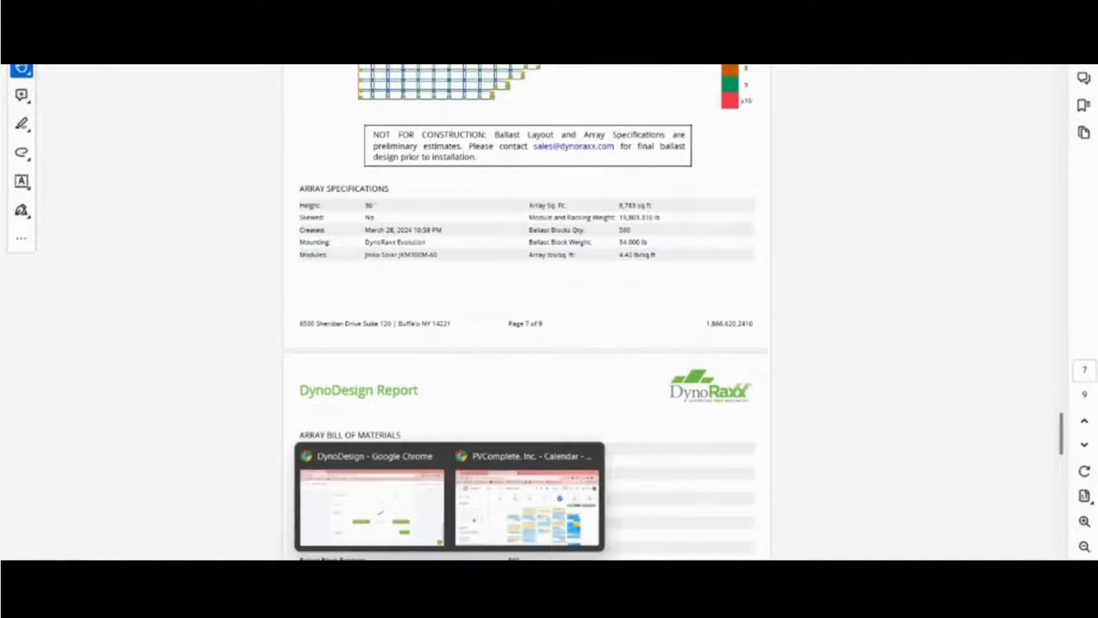
left_click(411, 540)
scroll(644, 250, "up", 2)
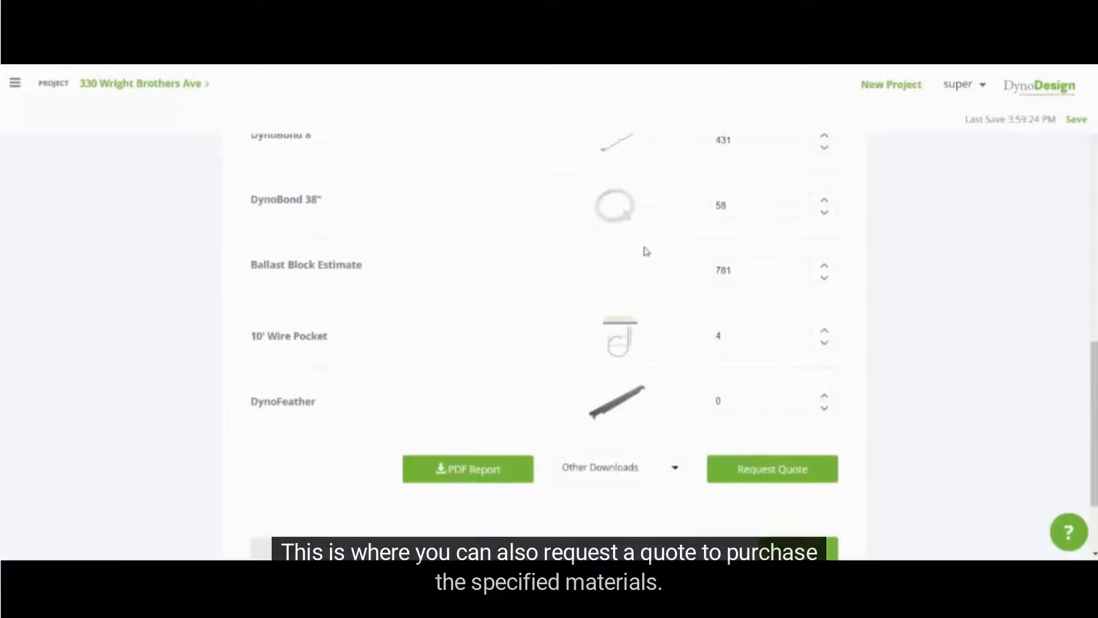
left_click(746, 481)
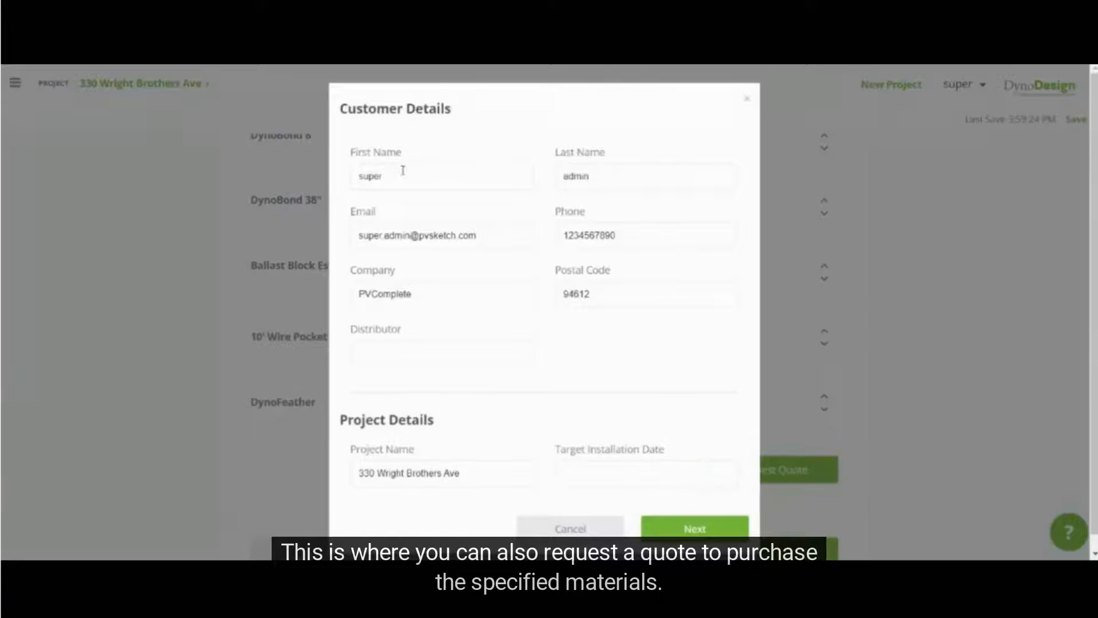
Replace the first and last name in the quote request's customer details with the customer's name
left_click_drag(402, 171, 289, 177)
type("Peter")
key("Tab")
type("R")
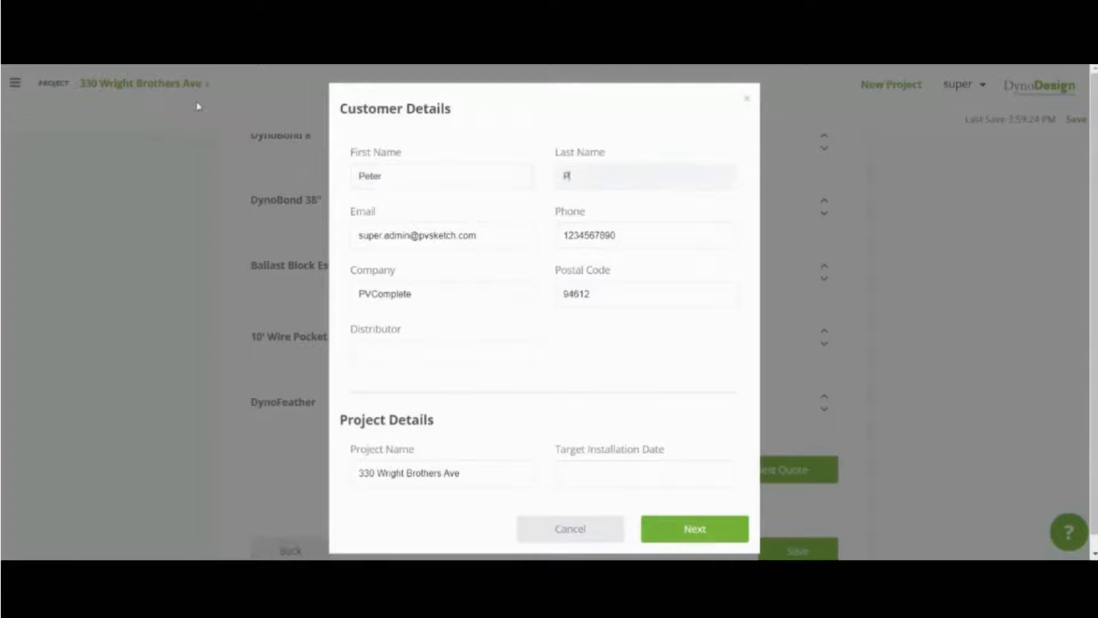
type("arketer")
key("BackSpace")
key("BackSpace")
key("BackSpace")
type("r")
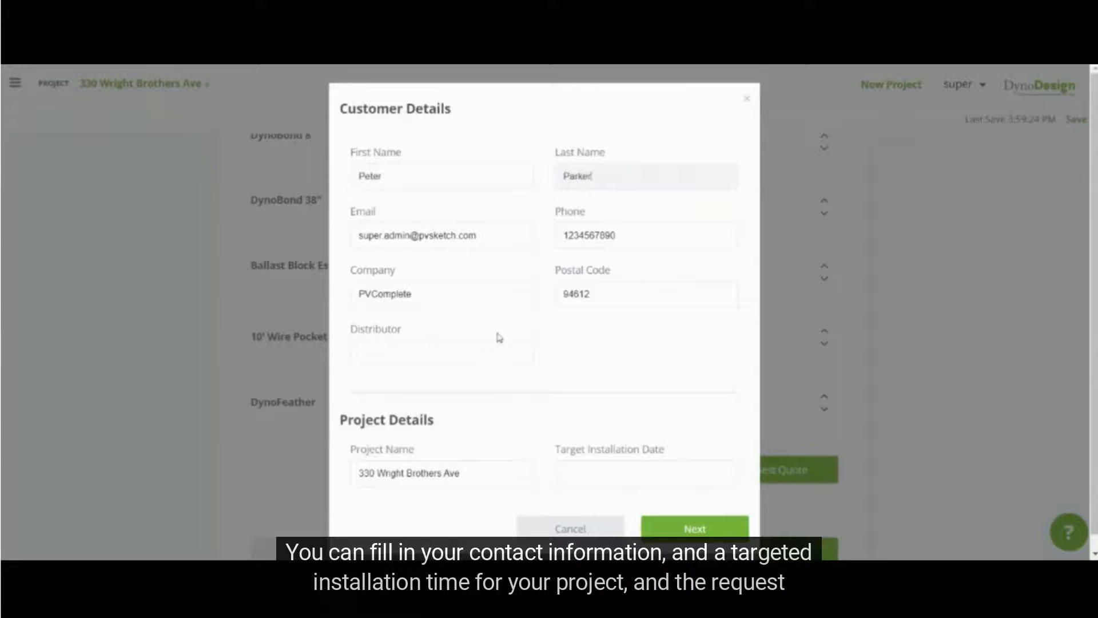
Set the project's target installation date to 06/28/2024 in the quote request
scroll(503, 364, "down", 1)
left_click(618, 454)
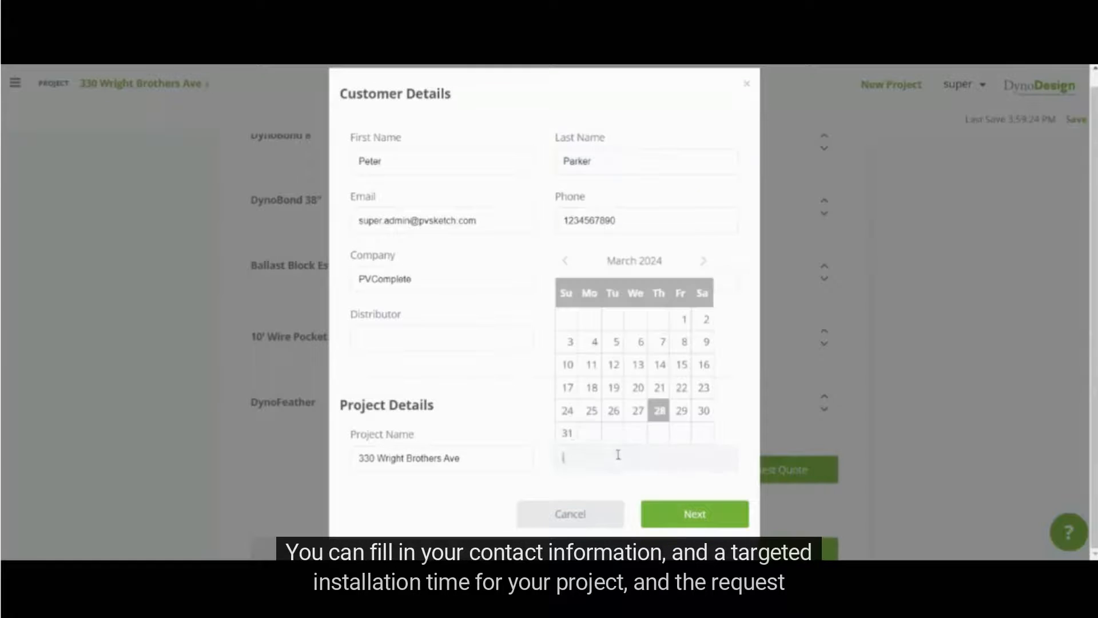
left_click(704, 261)
left_click(704, 261)
left_click(704, 261)
left_click(681, 410)
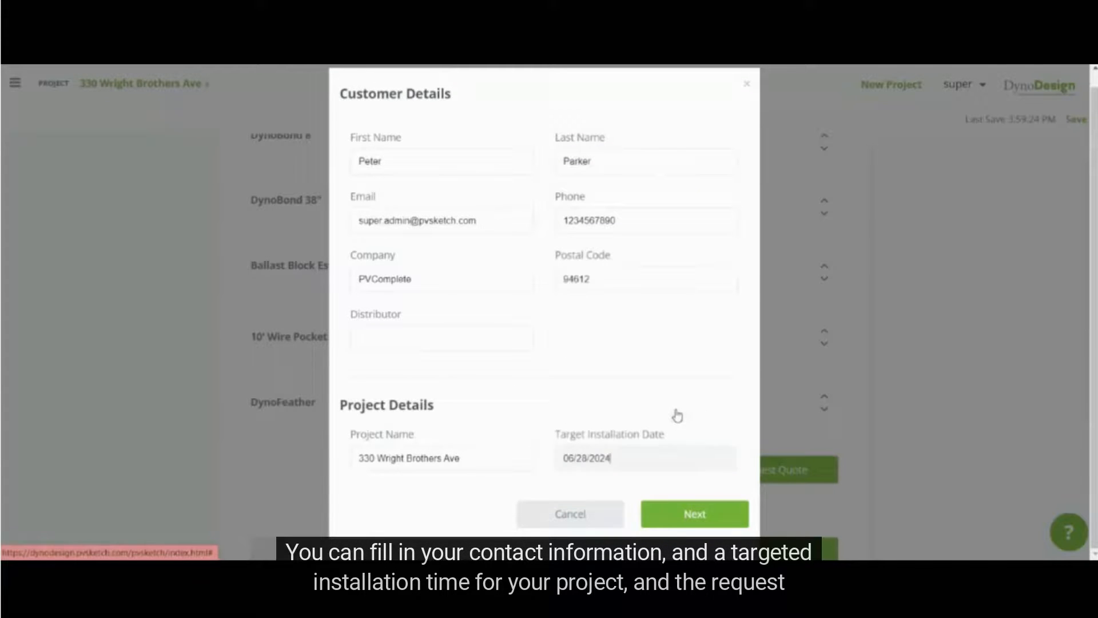
Continue the quote request to Project Engineering and review the roof layout and engineering values
left_click(670, 526)
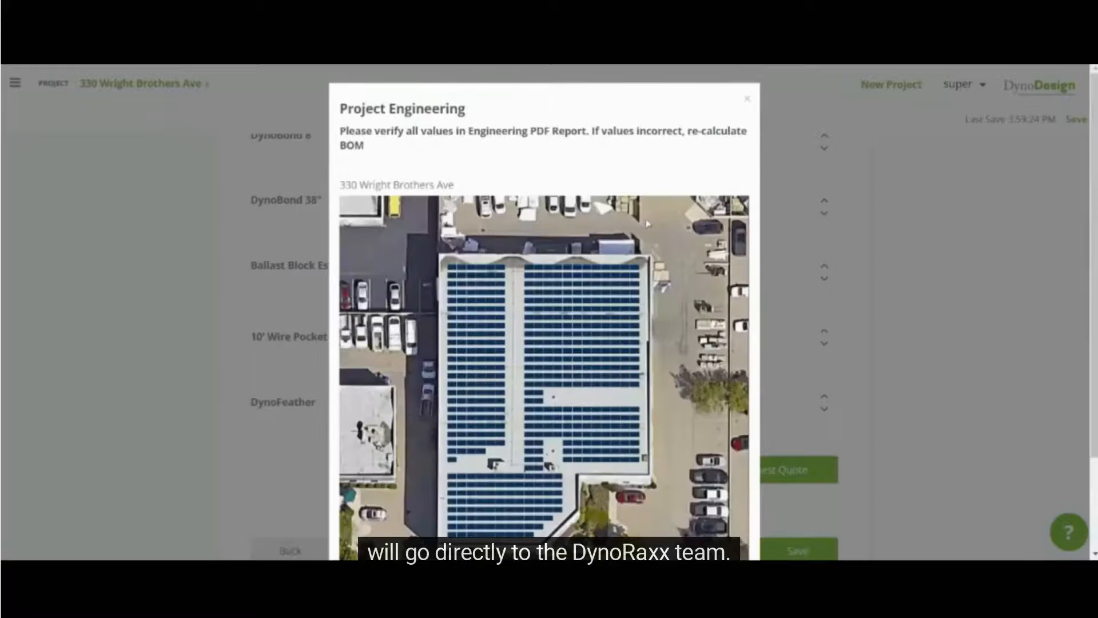
scroll(654, 235, "down", 3)
scroll(712, 507, "up", 3)
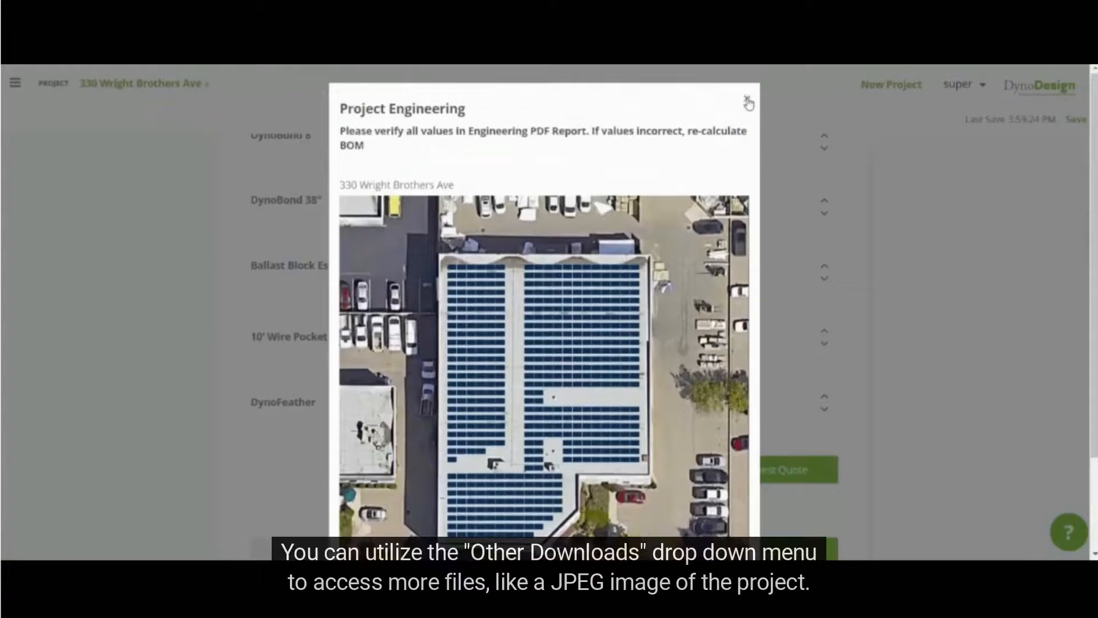
Close the quote request without submitting it and download the JPEG image of the project
left_click(747, 101)
left_click(656, 485)
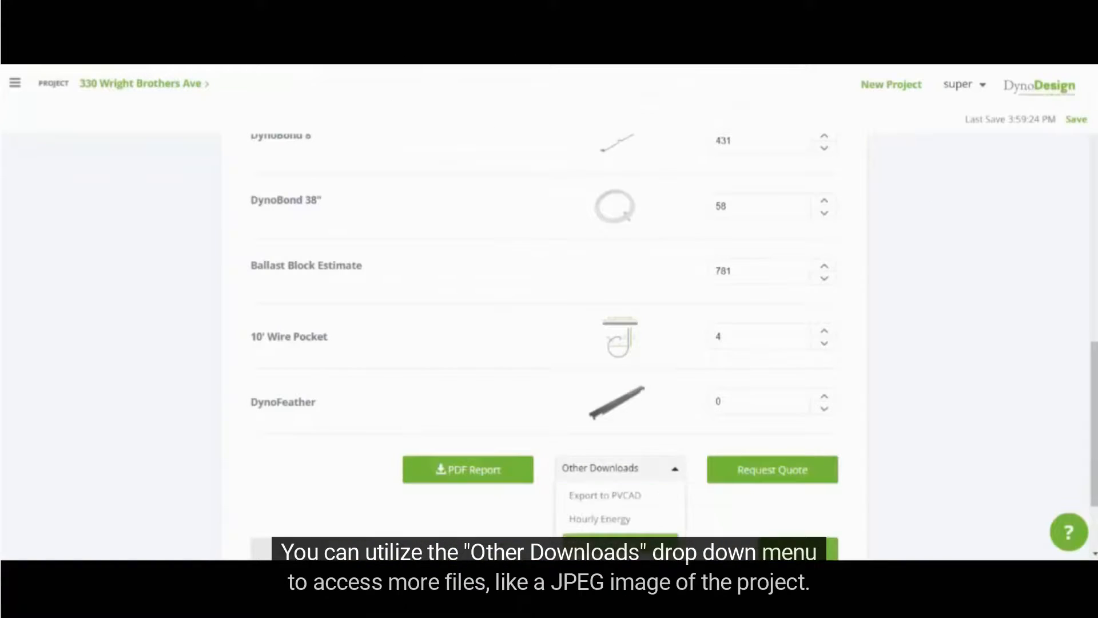
left_click(618, 545)
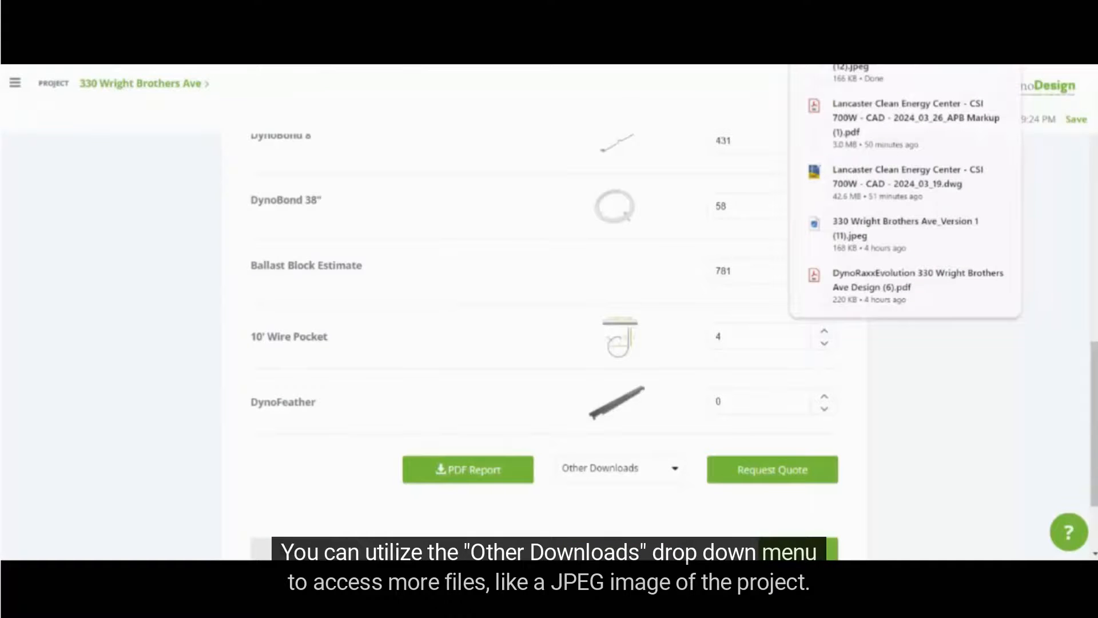